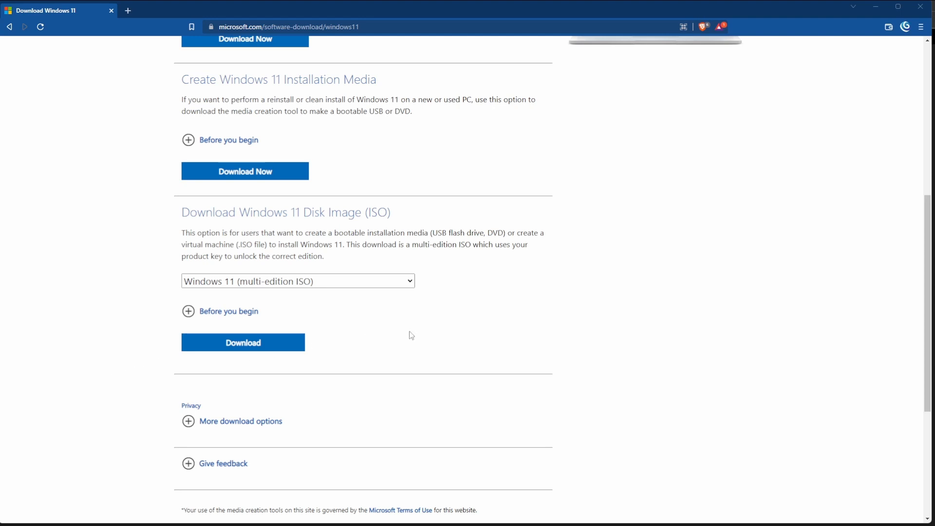
Examine the full address of the Windows 11 ISO download page, then minimise the browser.
left_click(370, 29)
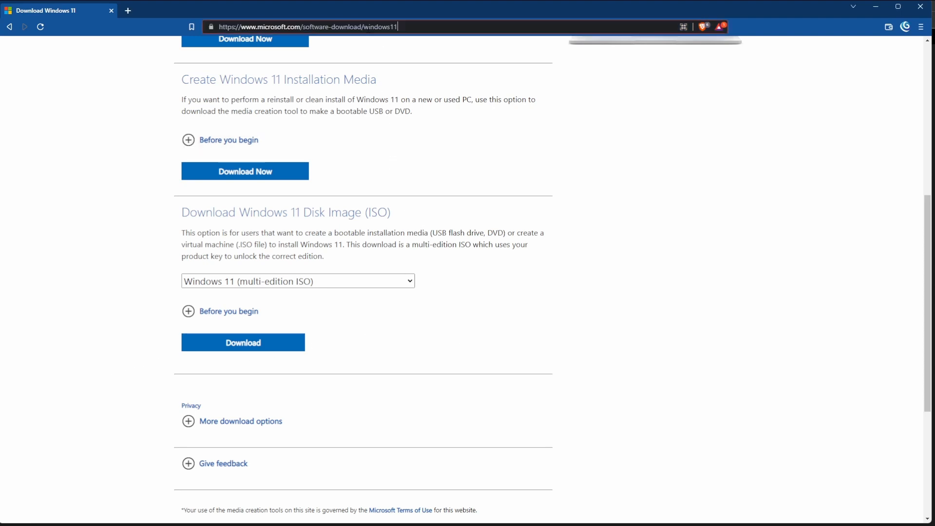
double_click(369, 26)
left_click(369, 27)
double_click(384, 27)
left_click(877, 8)
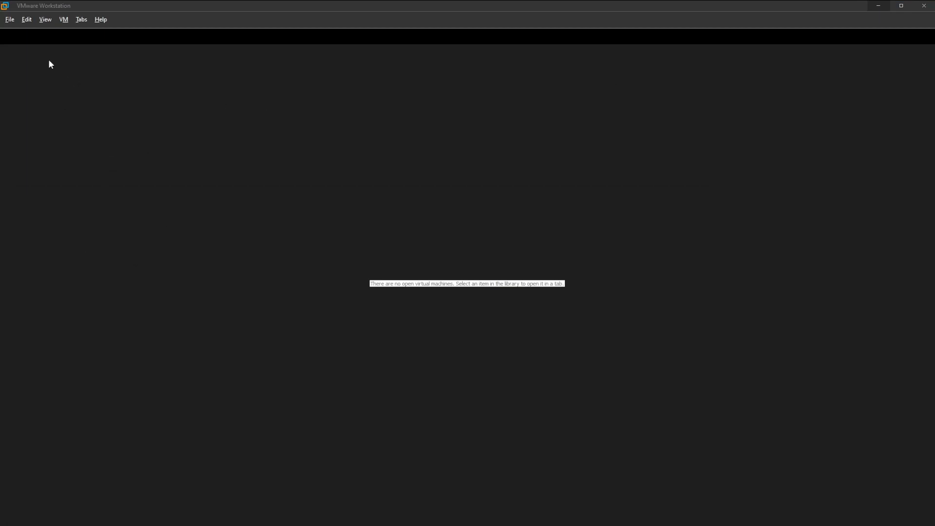
Begin creating a new virtual machine in VMware Workstation with the Typical (recommended) configuration.
left_click(11, 21)
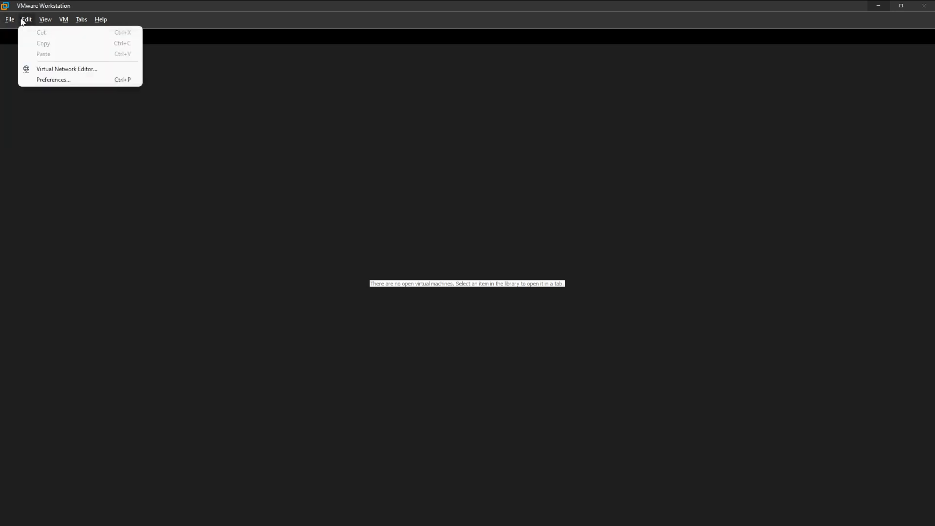
left_click(21, 21)
left_click(9, 18)
left_click(13, 32)
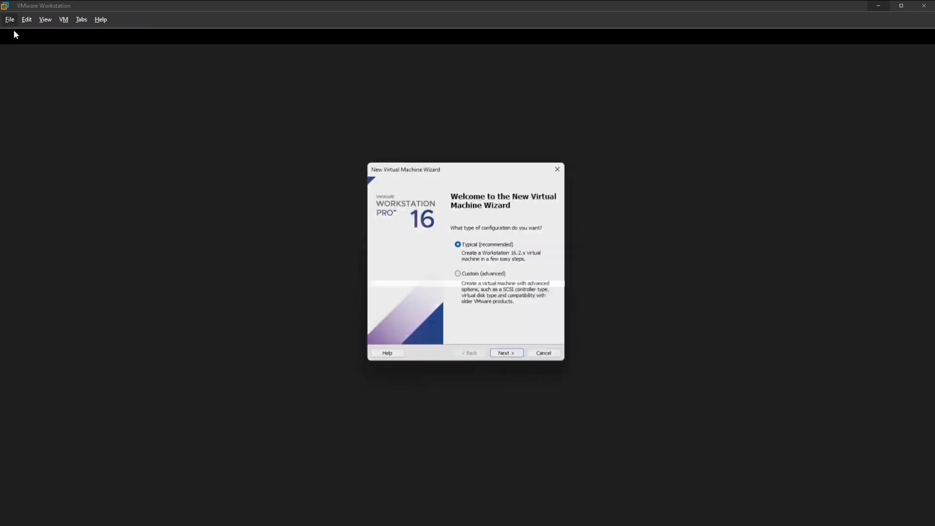
left_click(512, 360)
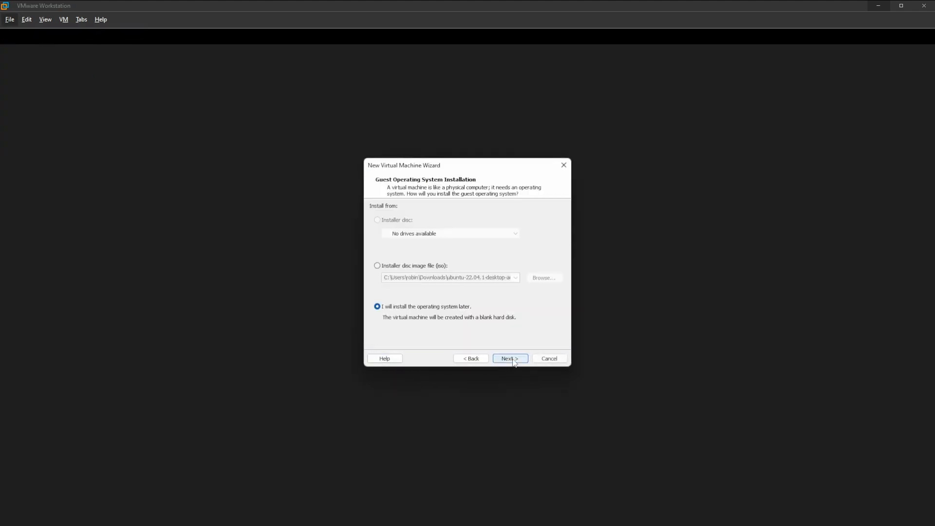
Use Win11_EnglishInternational_x64v1.iso from the ISO_For_Machines folder in Downloads as the installer disc image.
left_click(429, 267)
left_click(540, 277)
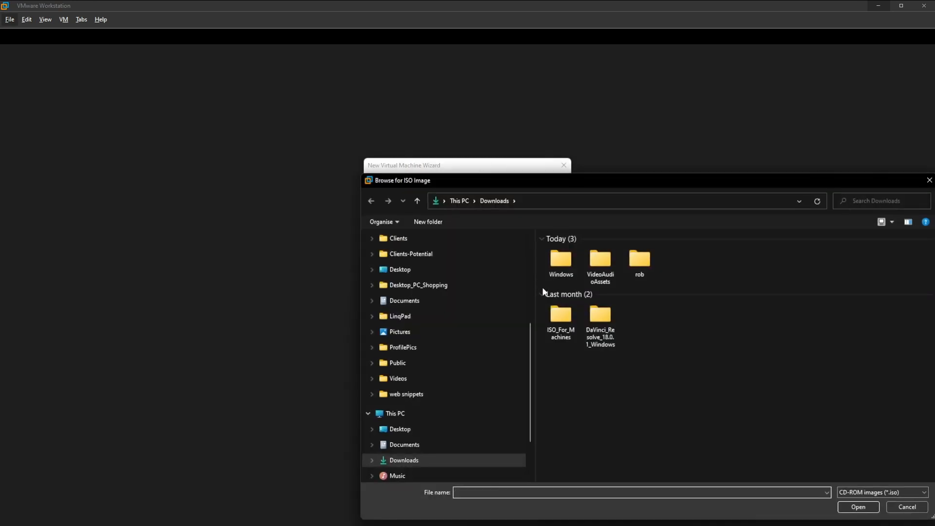
double_click(561, 323)
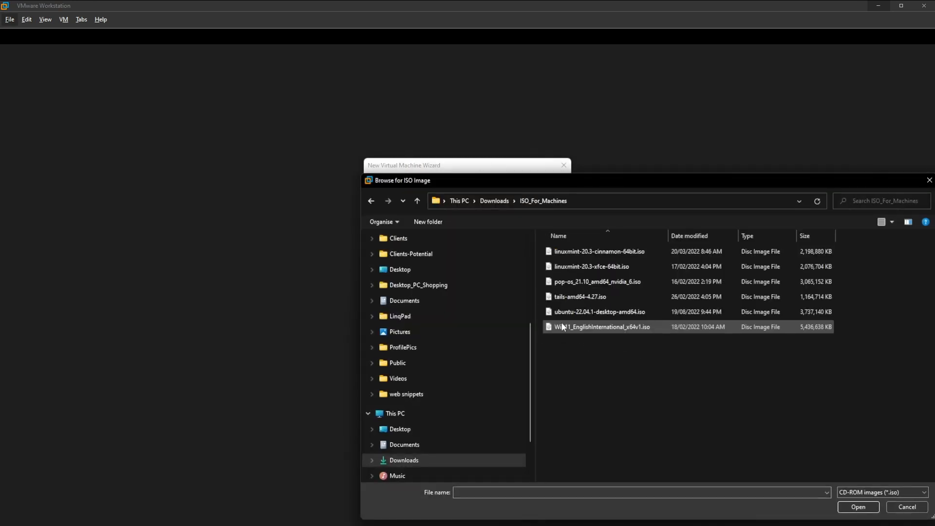
left_click(598, 328)
left_click(854, 507)
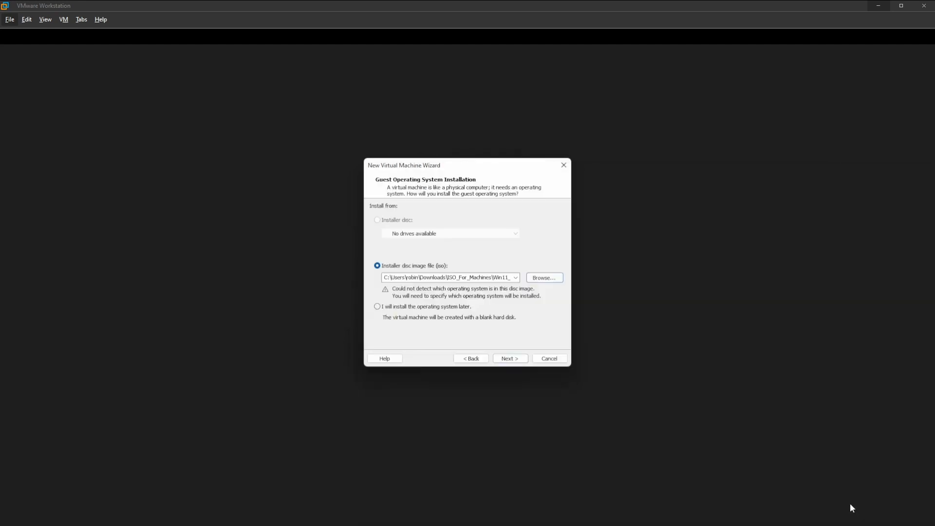
left_click(521, 358)
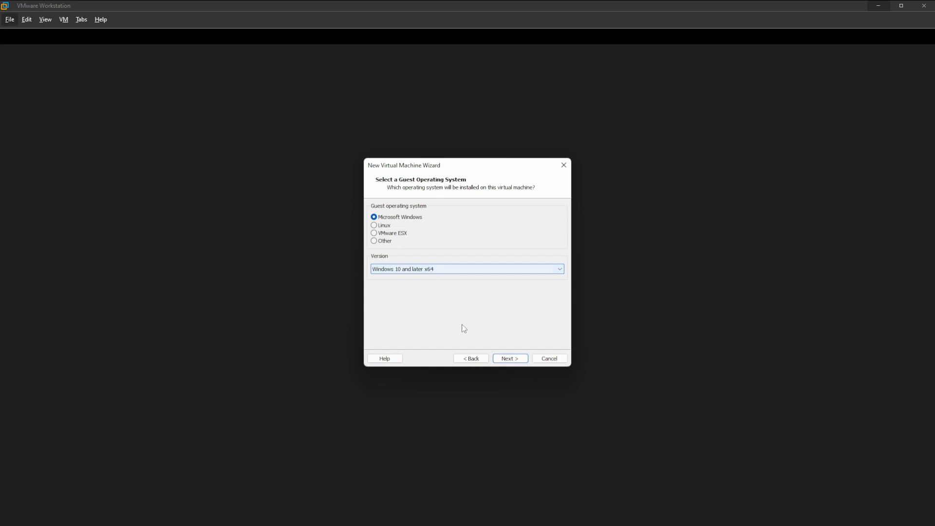
Accept Windows 10 and later x64 as the guest system and name the virtual machine "Windows 11 Dev Environment".
left_click(503, 360)
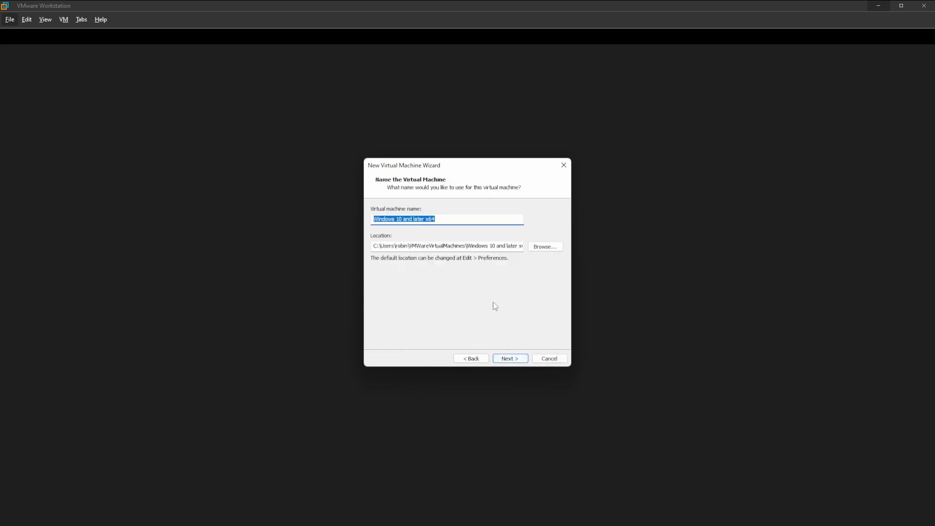
key("Return")
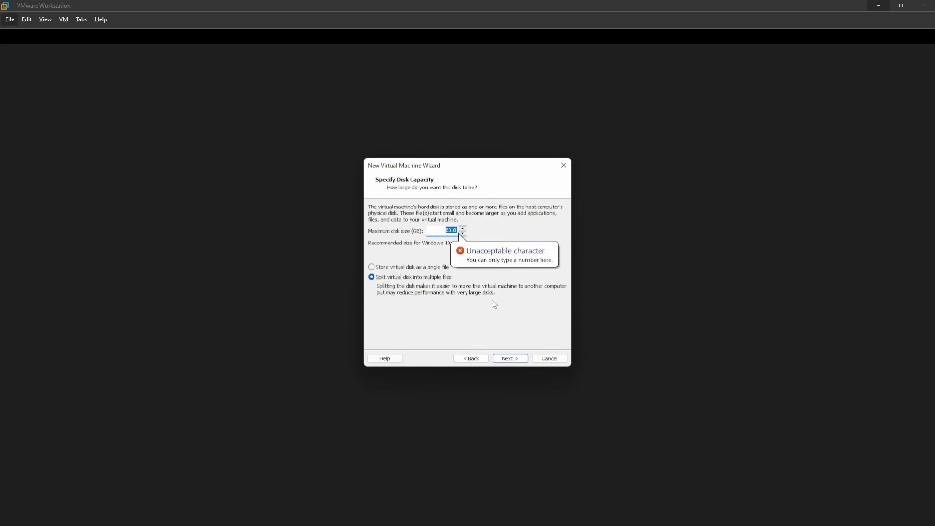
left_click(469, 358)
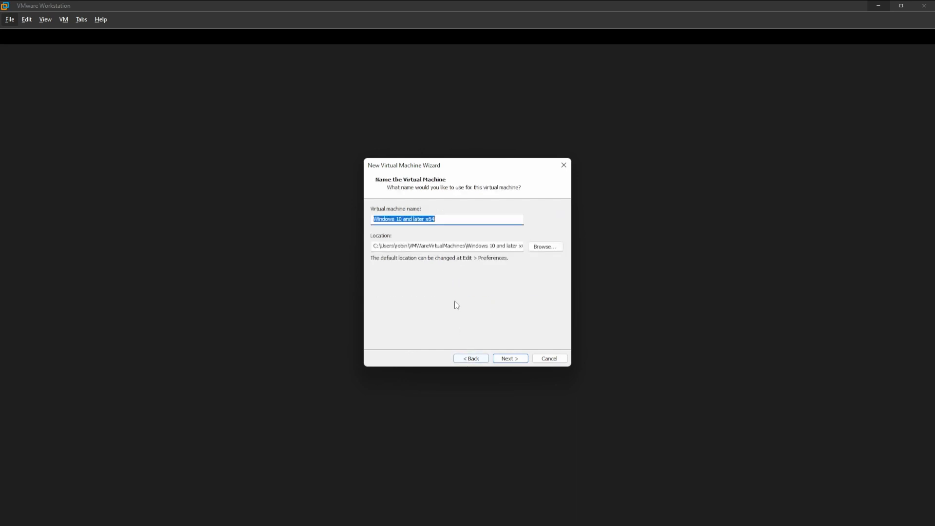
type("Windows ")
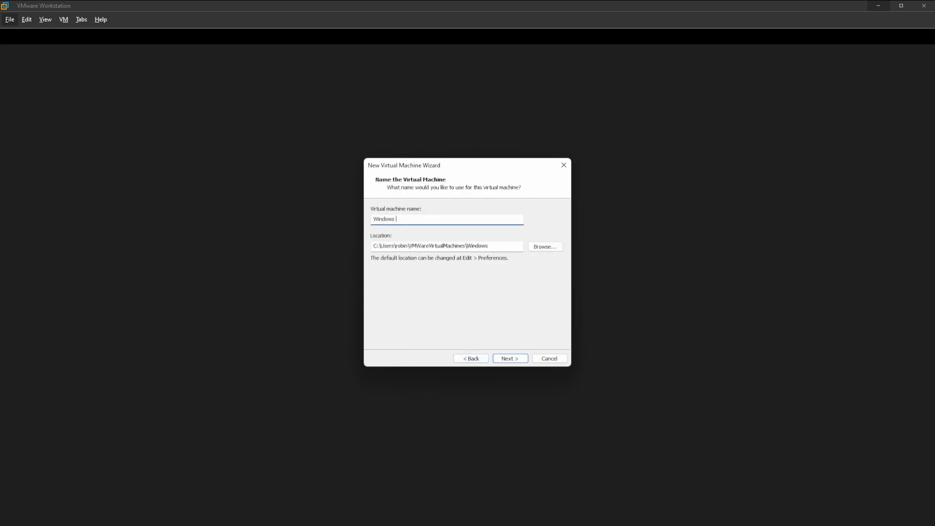
type("11 Dev Environment")
left_click(510, 360)
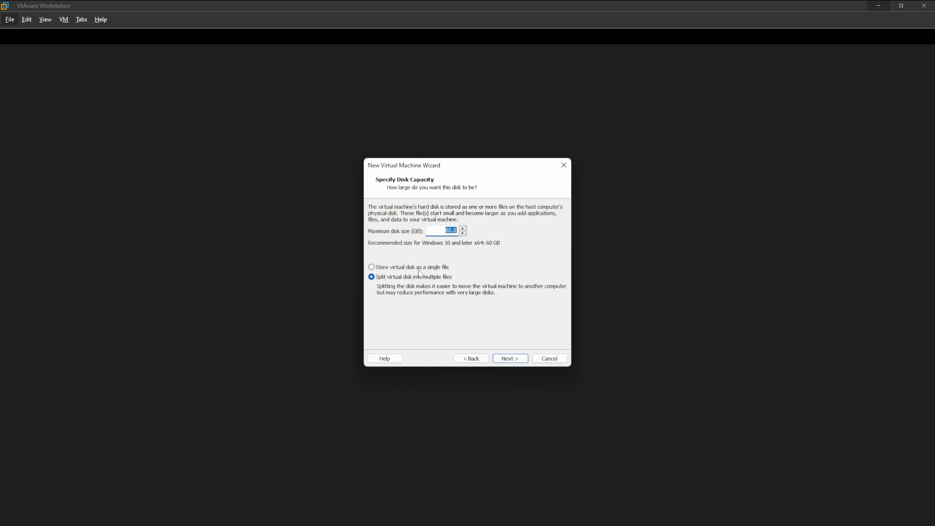
Store the virtual disk as a single file with a maximum size of 60 GB.
left_click(375, 269)
double_click(441, 230)
left_click(446, 231)
left_click(511, 359)
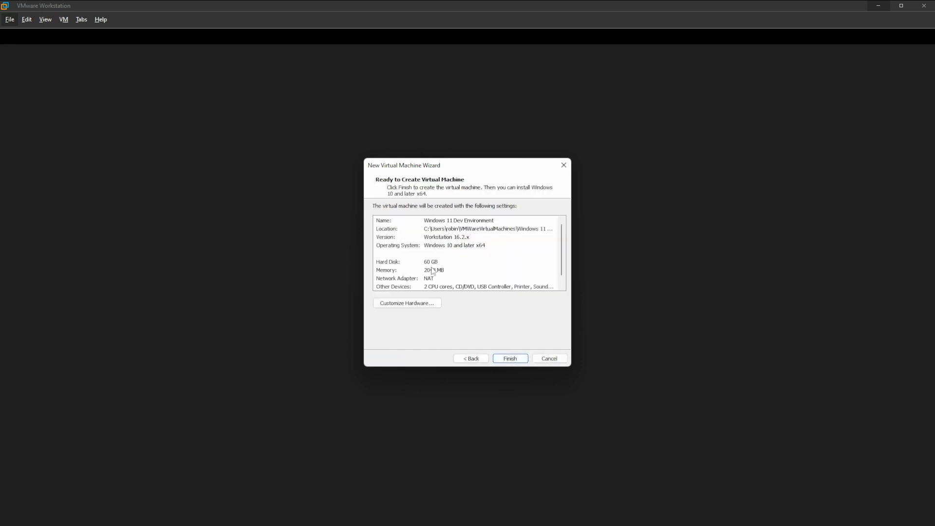
Customize the new virtual machine's hardware by setting its memory to 16 GB.
left_click(426, 303)
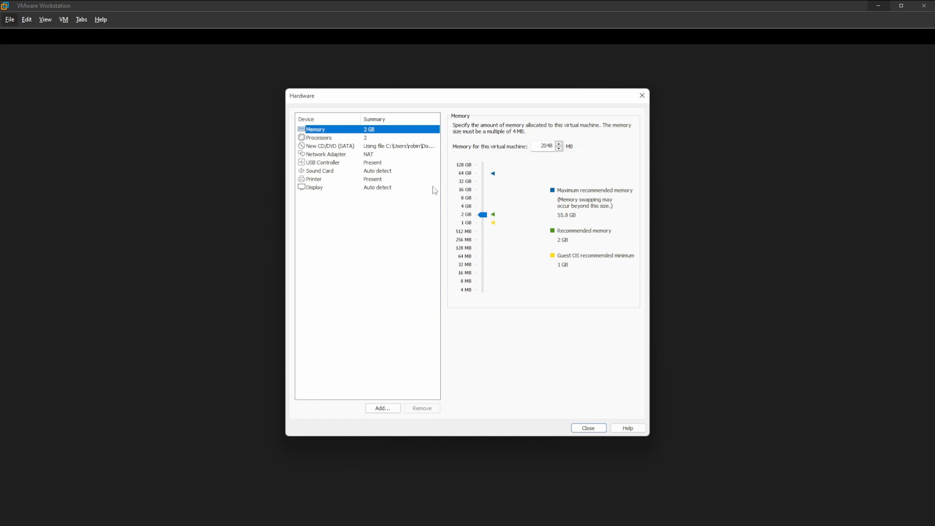
left_click_drag(483, 215, 482, 187)
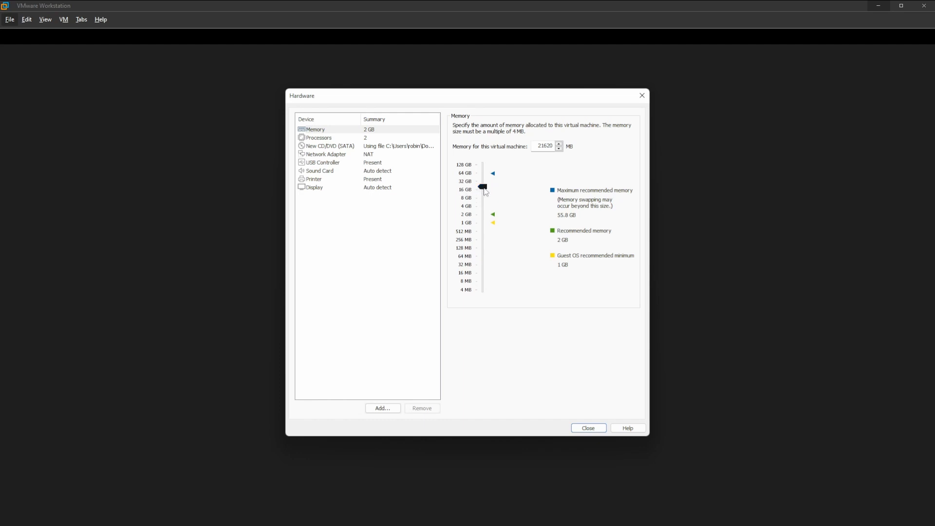
left_click_drag(485, 191, 485, 194)
Give the virtual machine 4 processors with Virtualize Intel VT-x/EPT or AMD-V/RVI enabled, and finish creating it.
left_click(340, 140)
left_click(566, 126)
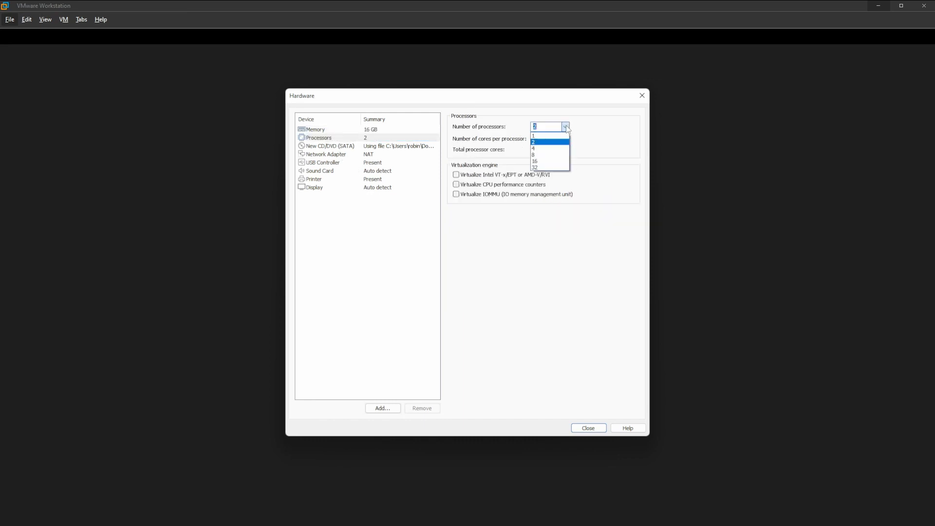
left_click(550, 148)
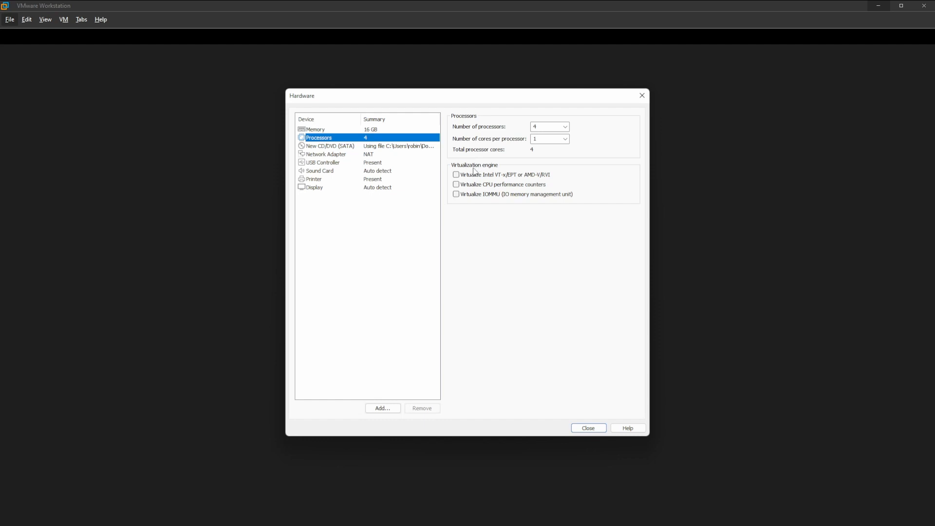
left_click(457, 177)
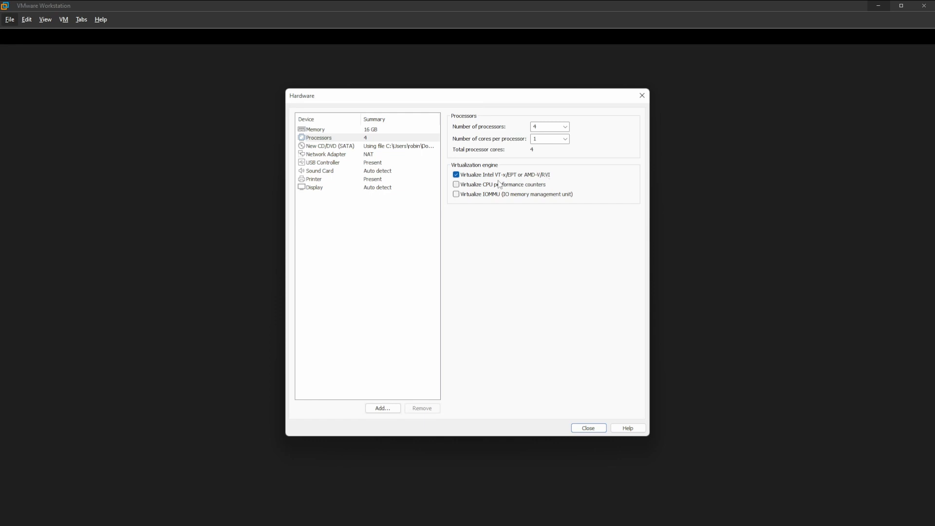
left_click(586, 429)
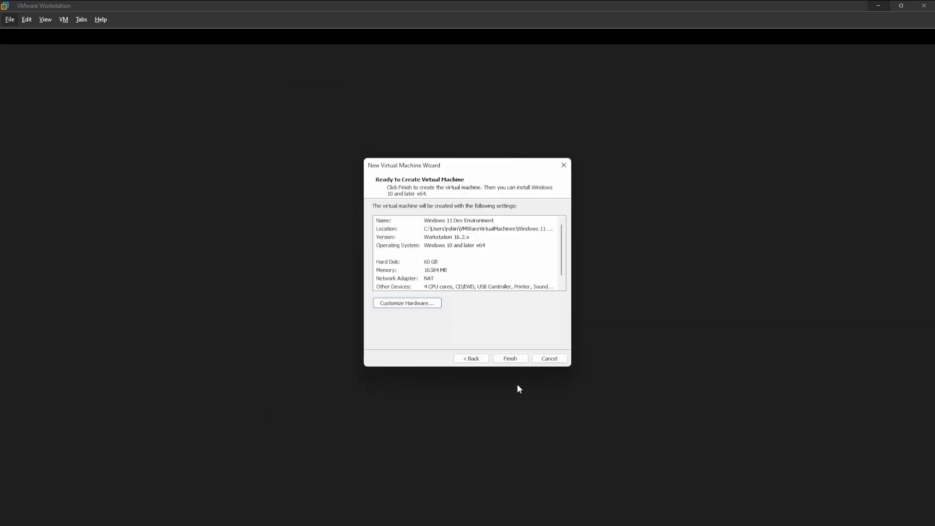
left_click(512, 359)
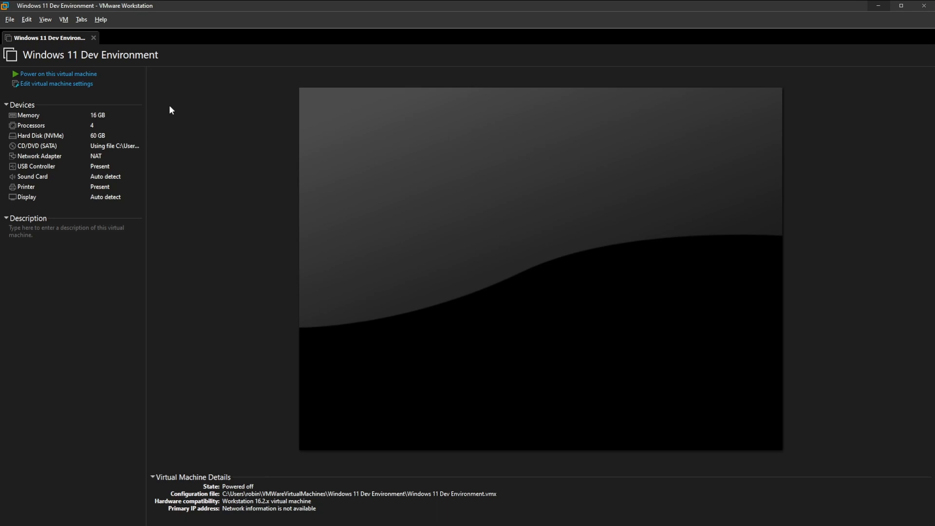
Encrypt the virtual machine through its Access Control settings, entering and confirming the encryption password.
left_click(75, 86)
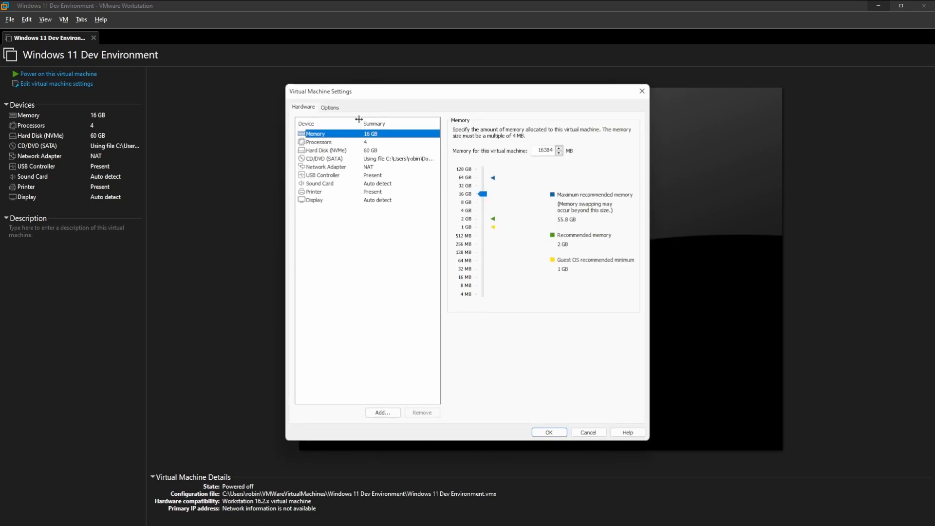
left_click(336, 110)
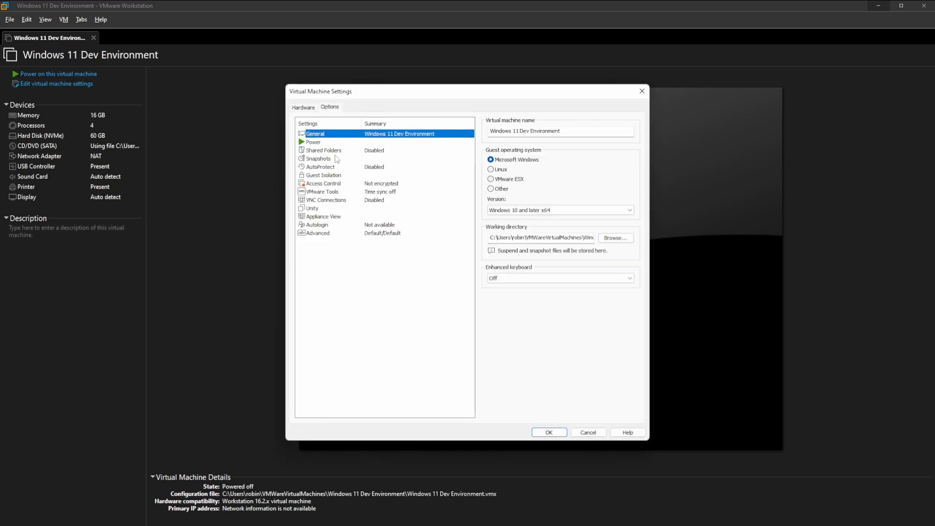
left_click(343, 184)
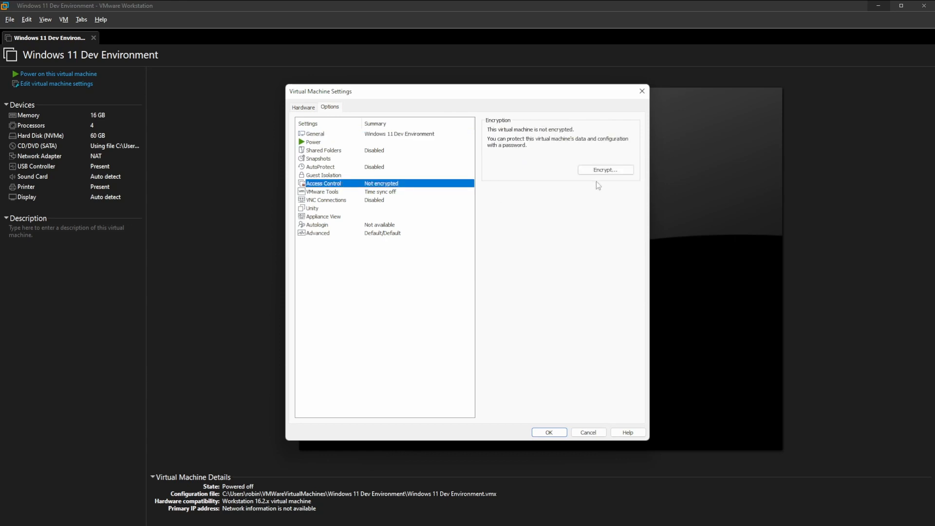
left_click(606, 171)
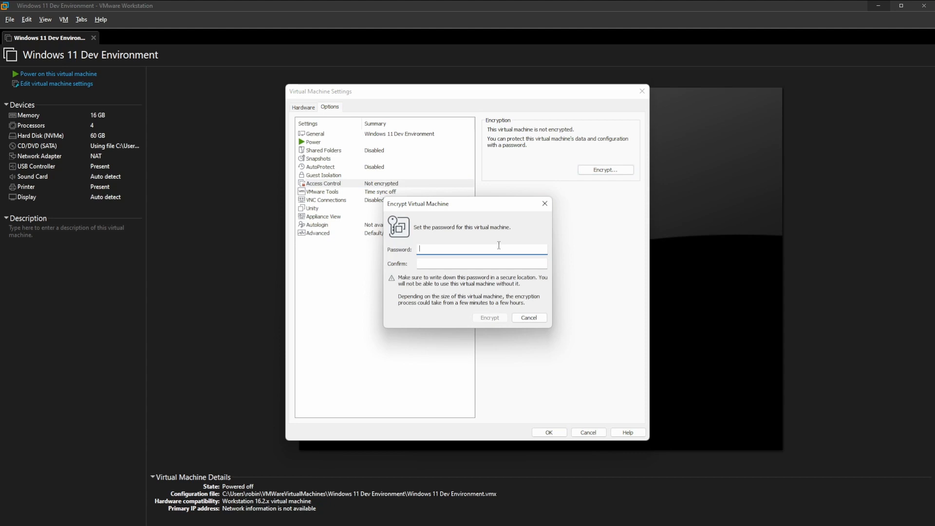
type("•")
key("Tab")
type("•••")
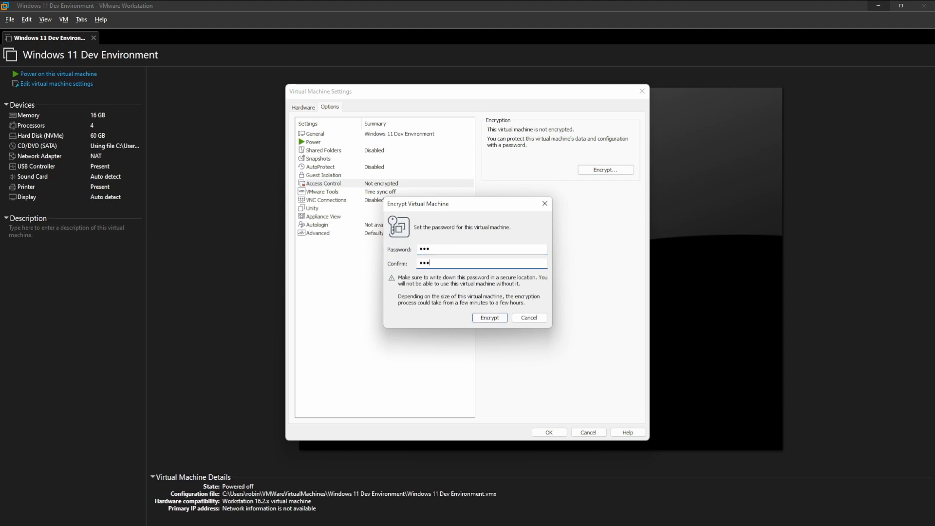
left_click(489, 323)
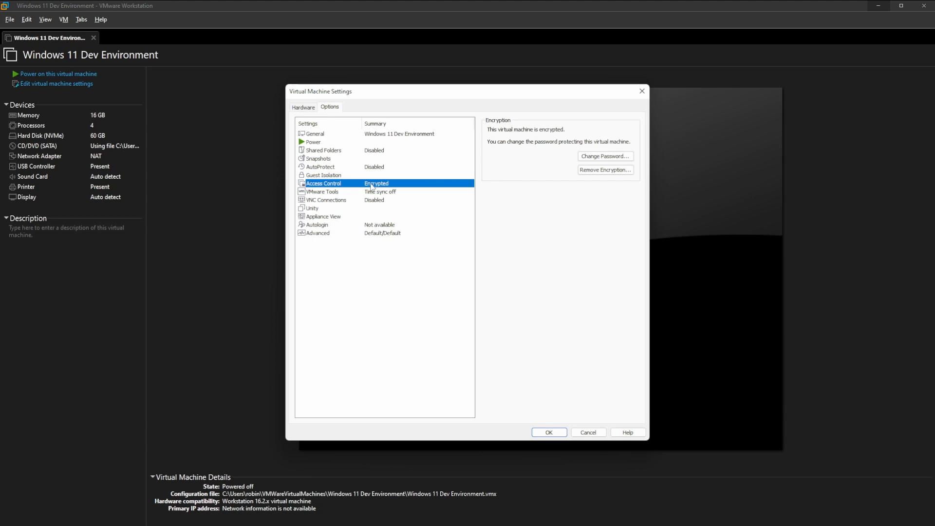
Review the advanced firmware options, then add a Trusted Platform Module to the virtual machine and save its settings.
left_click(329, 235)
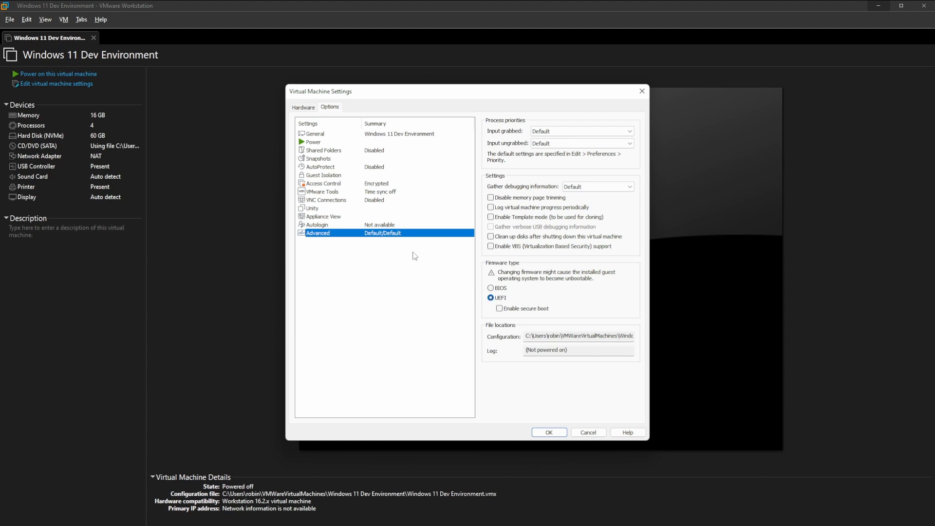
left_click(313, 111)
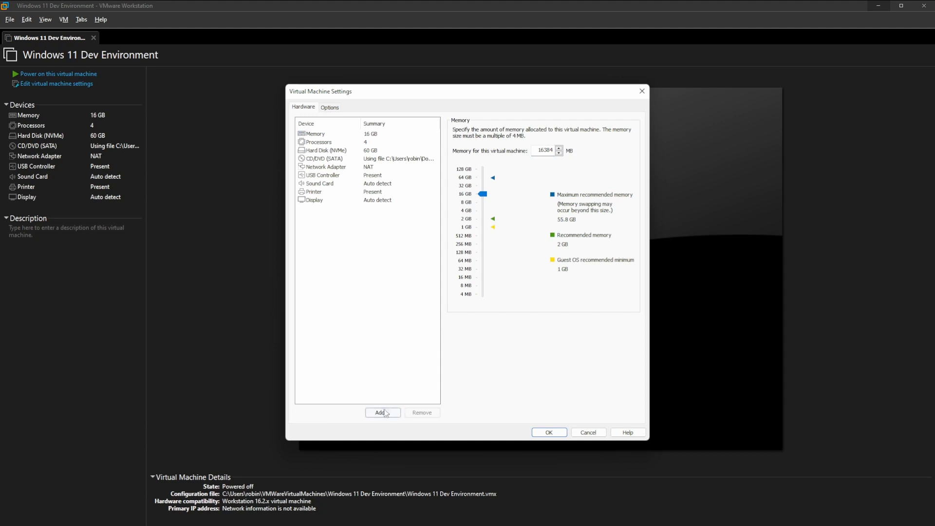
left_click(383, 412)
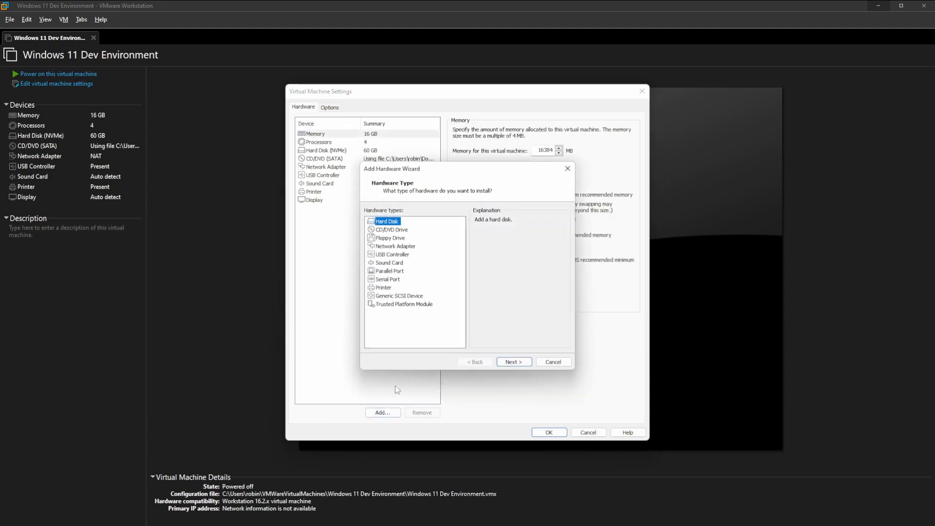
left_click(402, 305)
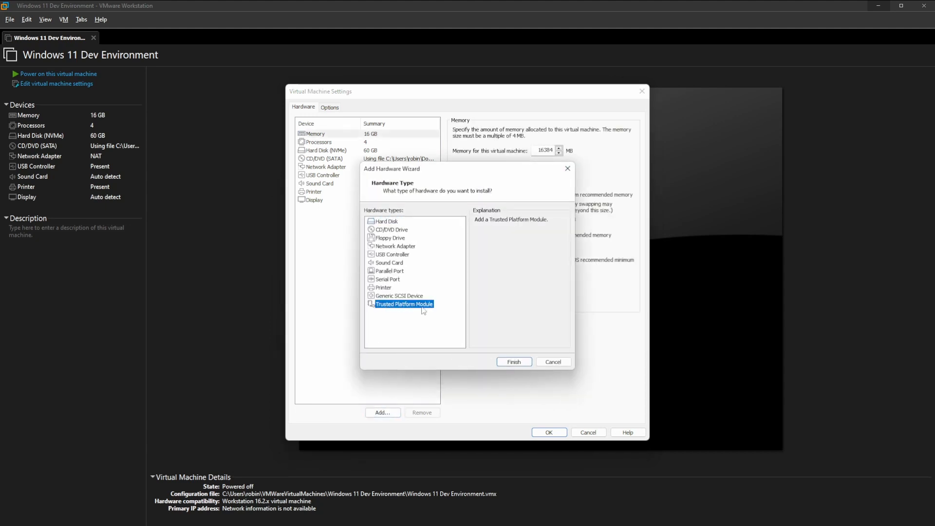
left_click(507, 361)
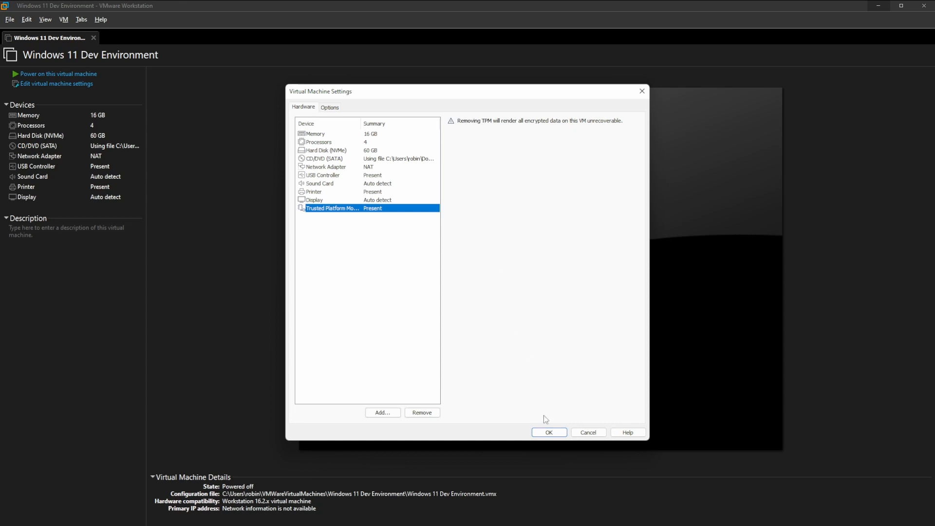
left_click(551, 431)
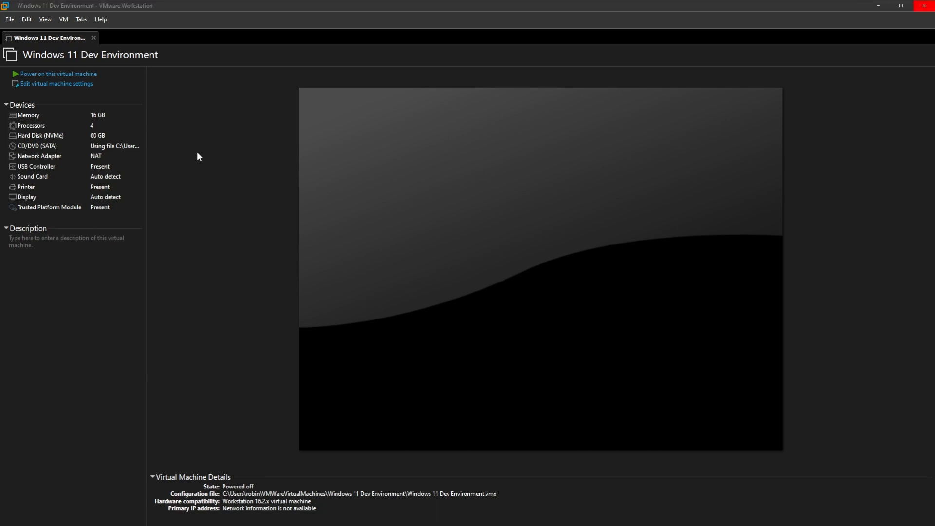
Power on the Windows 11 Dev Environment virtual machine and boot it from the installation disc.
left_click(81, 74)
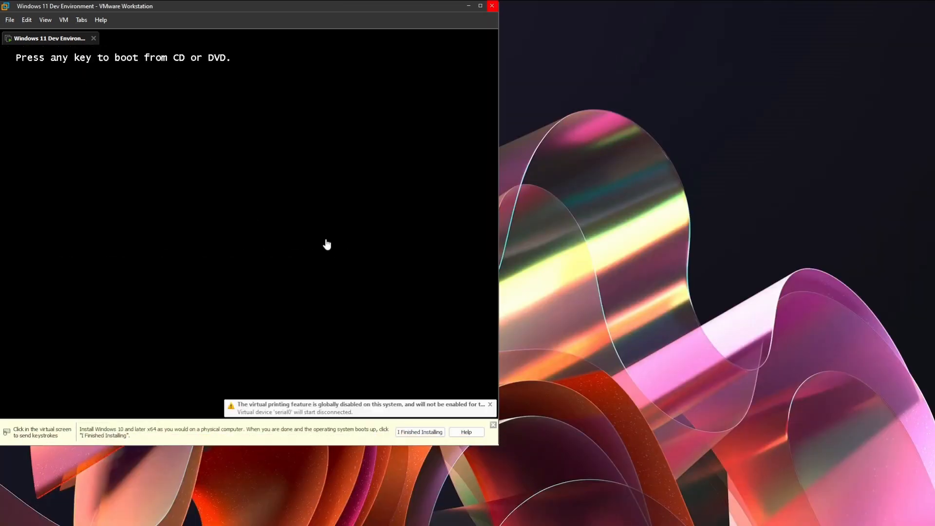
left_click(327, 244)
key("Return")
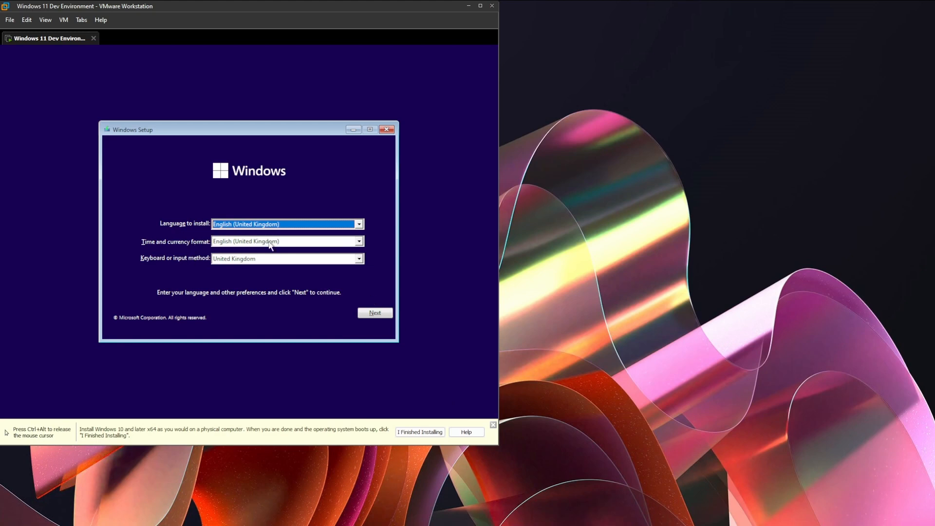
Set the Windows Setup time and currency format to English (Australia), keep English (United Kingdom) as the install language, and continue.
left_click(281, 225)
left_click(281, 225)
left_click(283, 242)
scroll(282, 258, "up", 2)
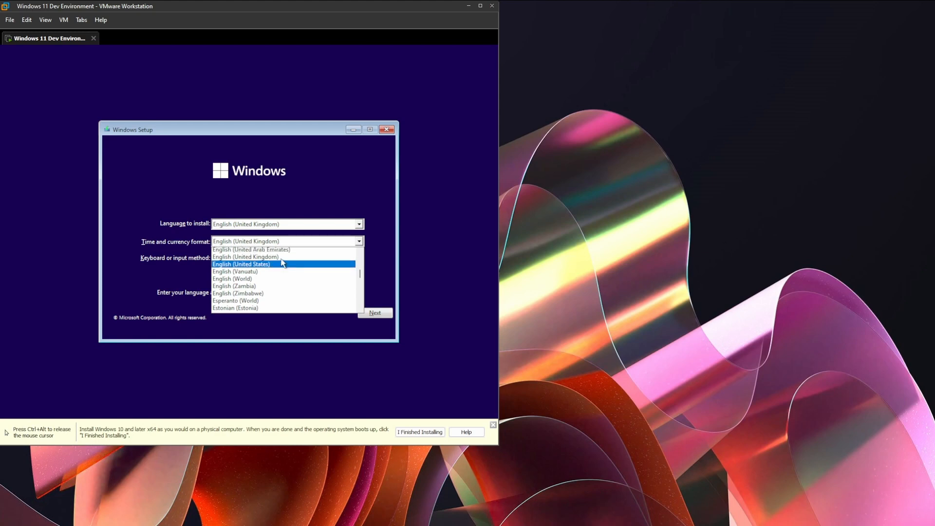
scroll(281, 271, "up", 4)
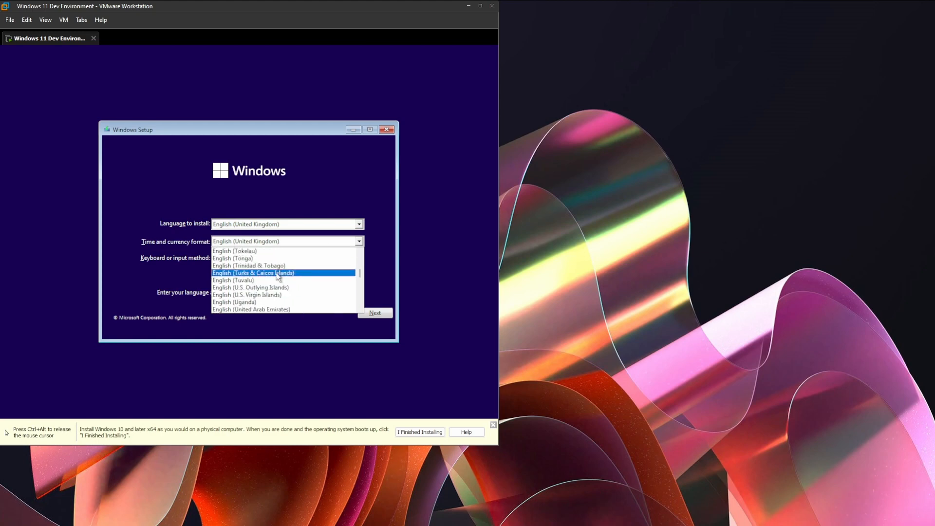
scroll(278, 277, "up", 6)
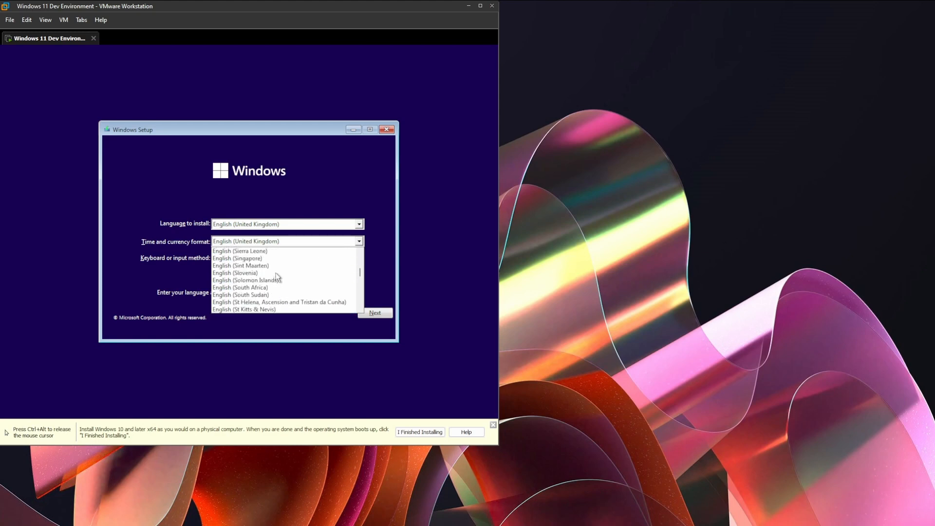
scroll(278, 277, "up", 4)
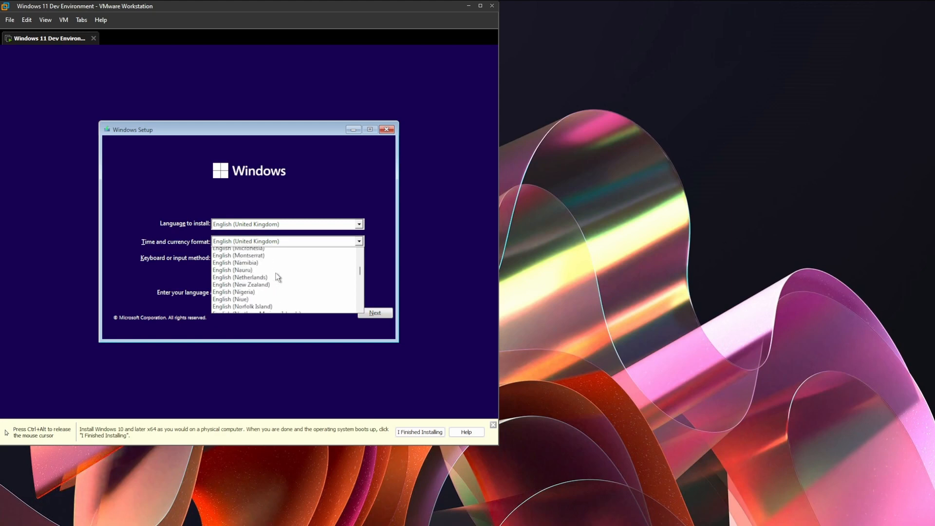
scroll(278, 277, "up", 5)
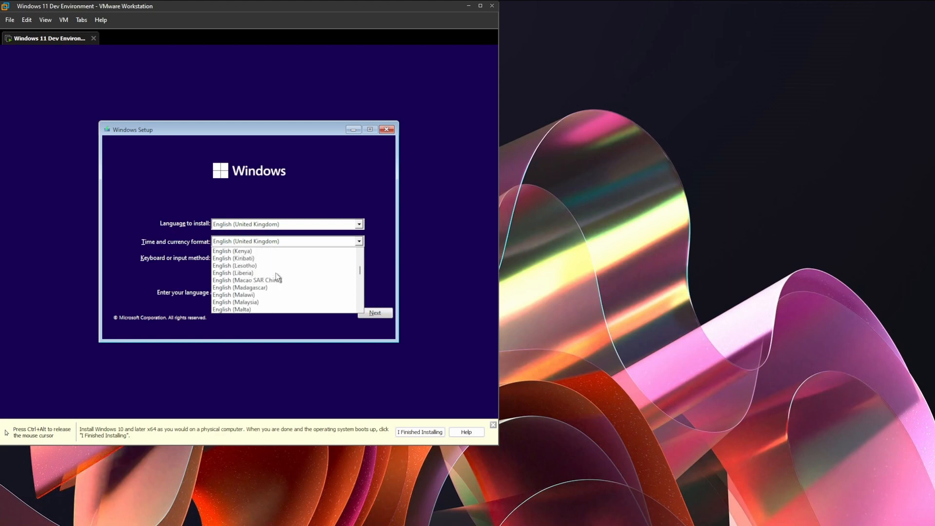
scroll(277, 277, "up", 5)
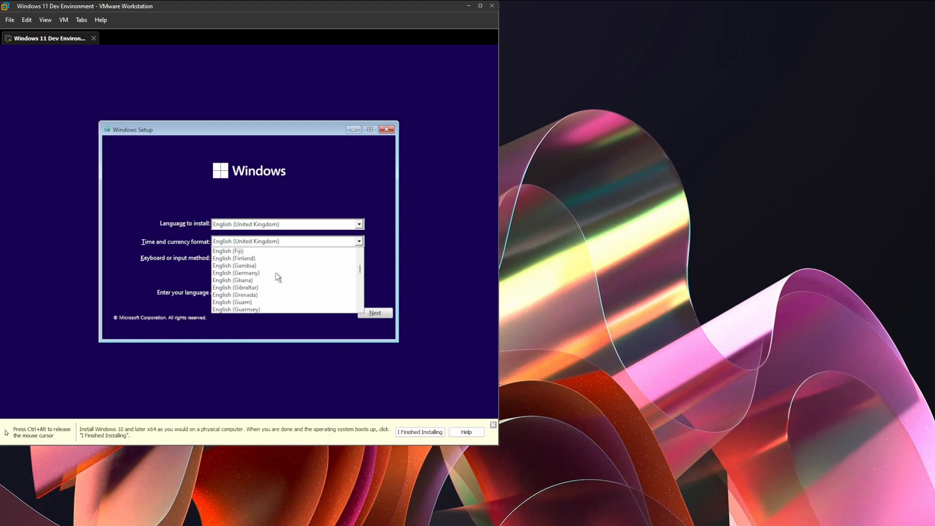
scroll(278, 277, "up", 1)
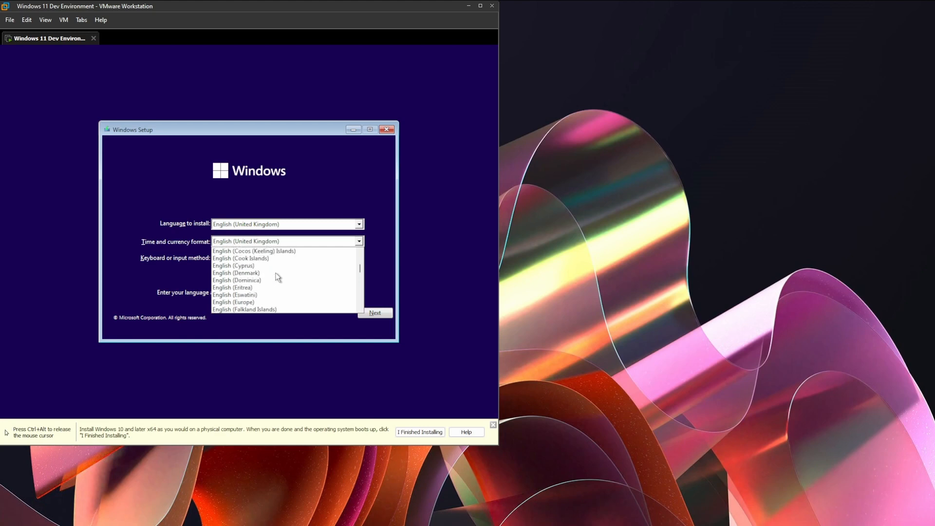
scroll(278, 276, "up", 4)
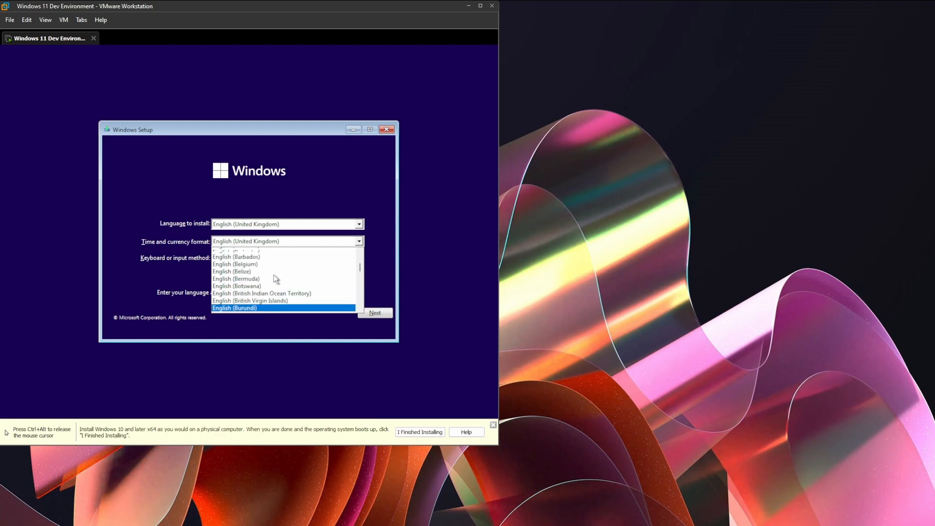
scroll(274, 276, "up", 1)
left_click(268, 271)
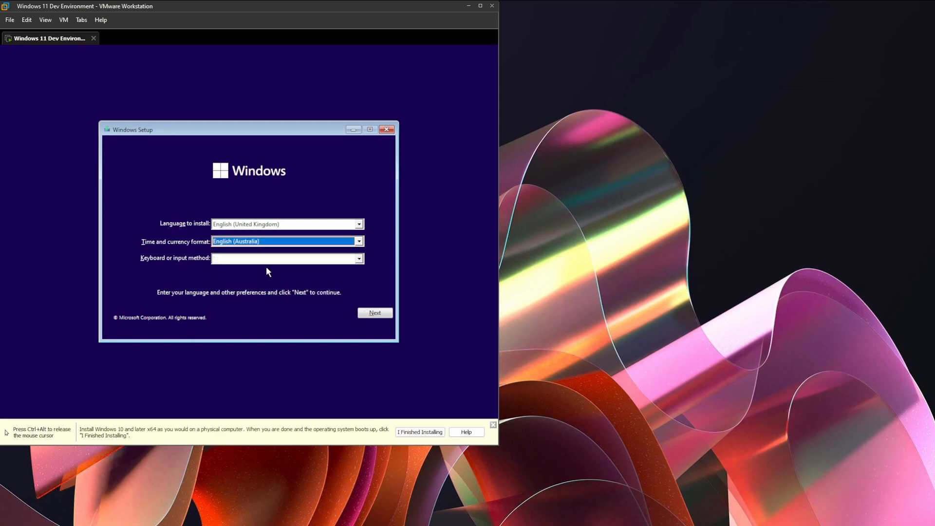
left_click(277, 225)
left_click(277, 226)
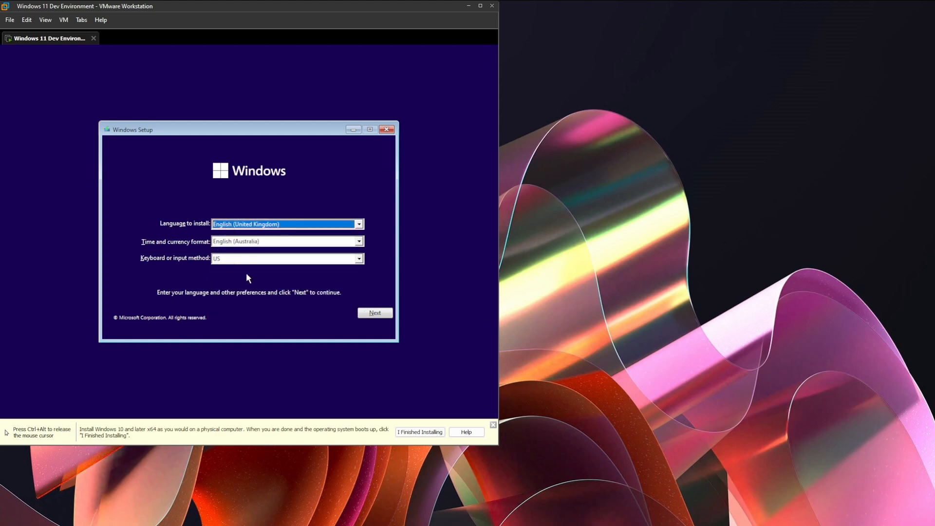
left_click(371, 314)
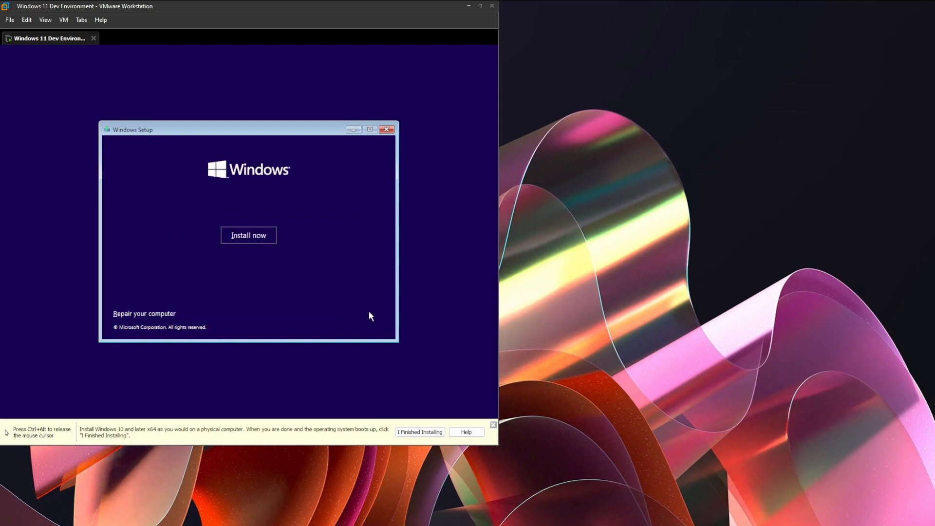
Start the Windows installation without a product key and select Windows 11 Pro as the operating system, enlarging the virtual machine window.
left_click(261, 236)
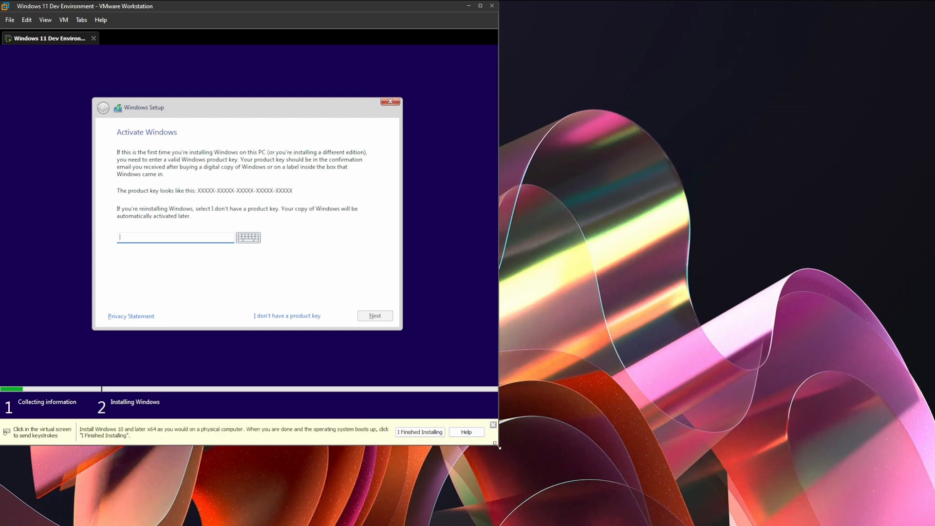
left_click_drag(501, 452, 934, 525)
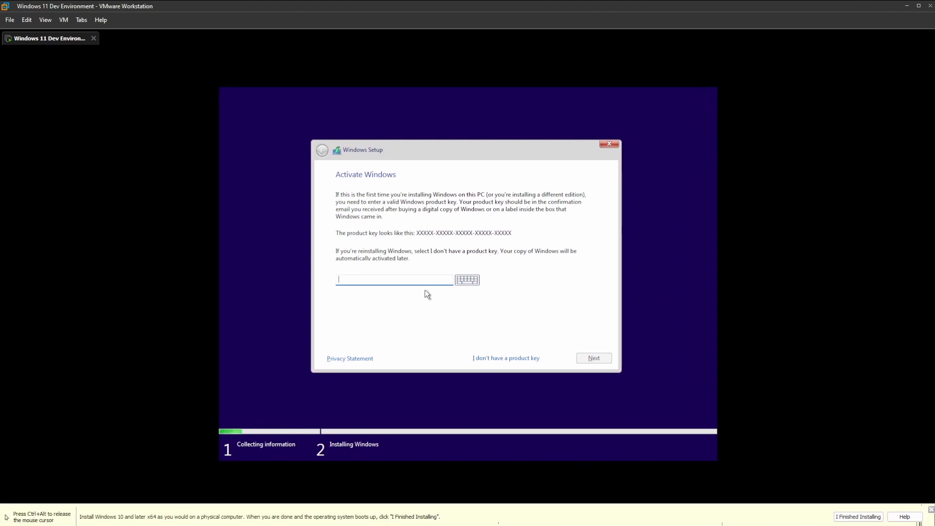
left_click(501, 358)
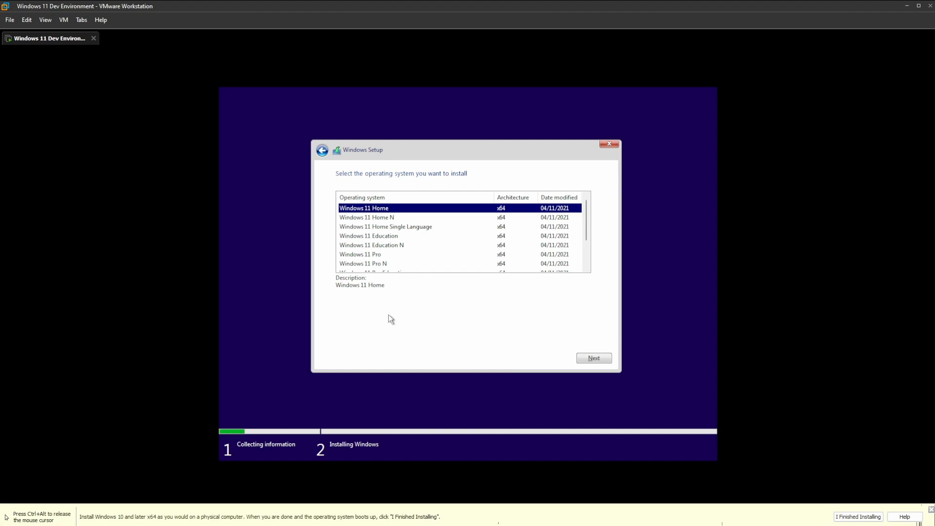
left_click(389, 256)
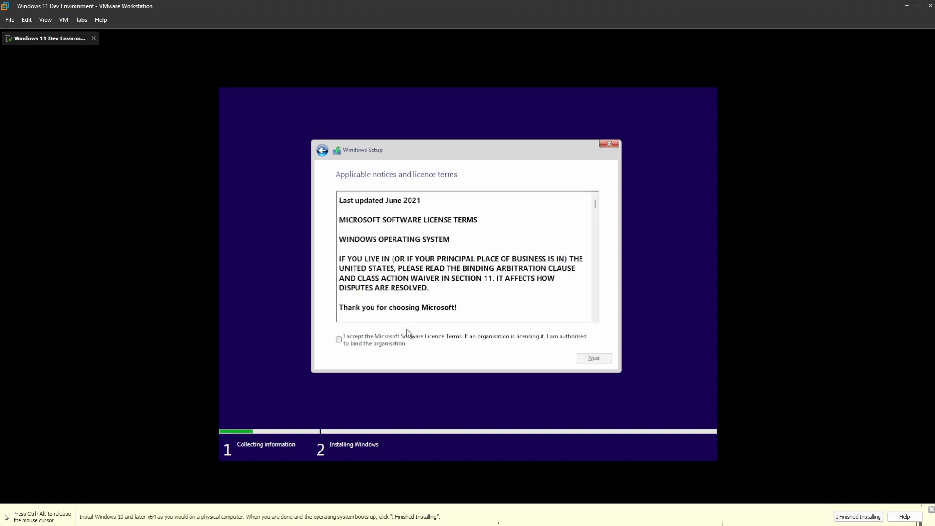
Accept the Microsoft licence terms and start a custom Windows-only installation on Drive 0 Unallocated Space.
left_click(401, 337)
left_click(586, 358)
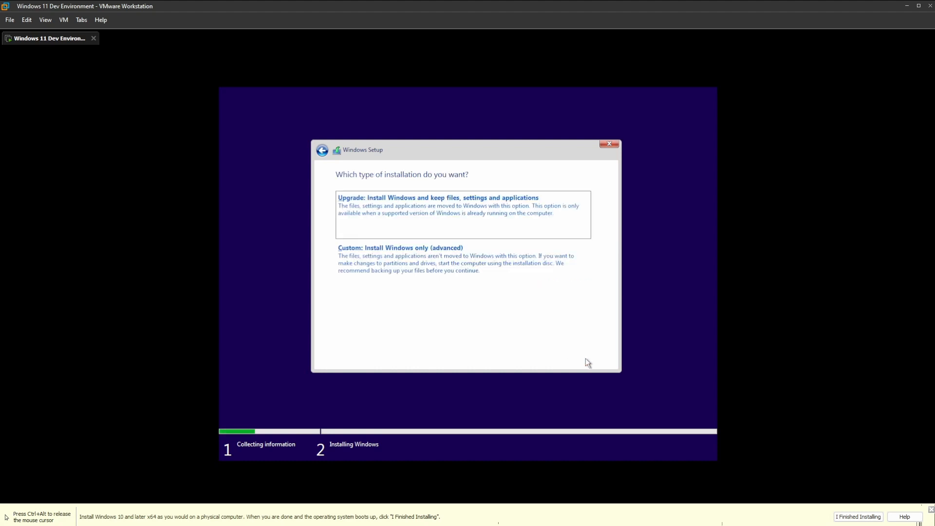
left_click(418, 265)
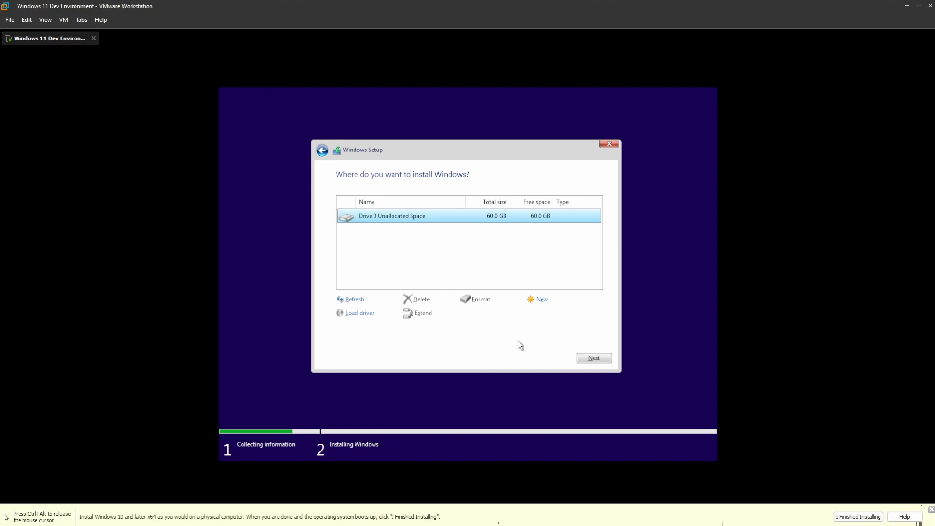
left_click(584, 359)
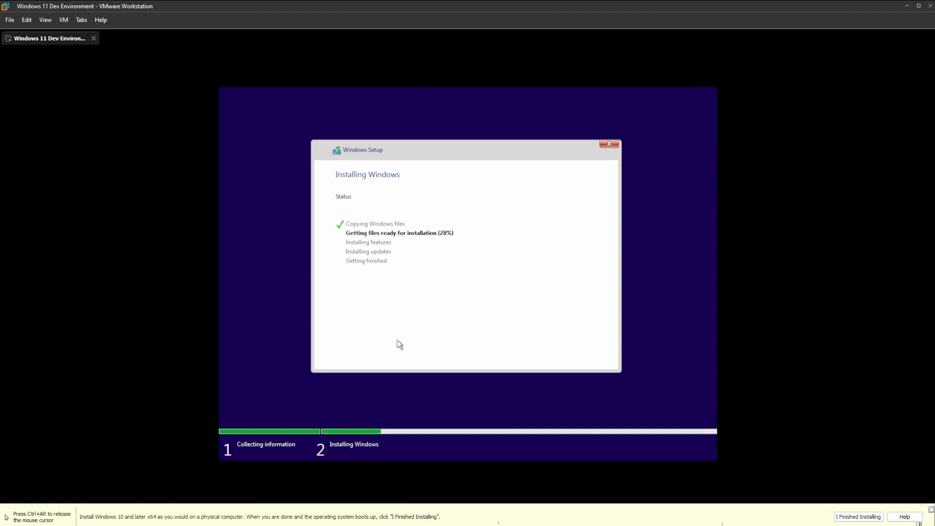
key("ctrl+alt")
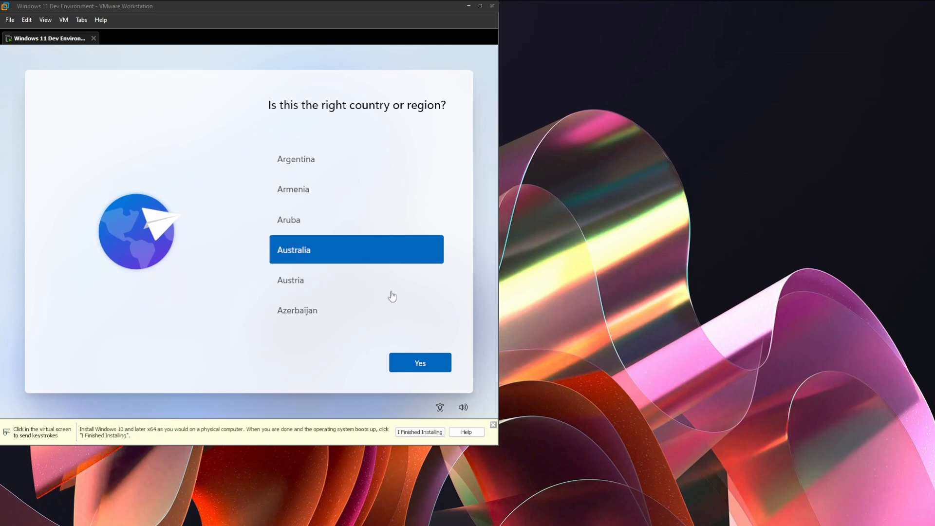
Confirm Australia as the region and choose US as the keyboard layout without adding a second one.
left_click(417, 361)
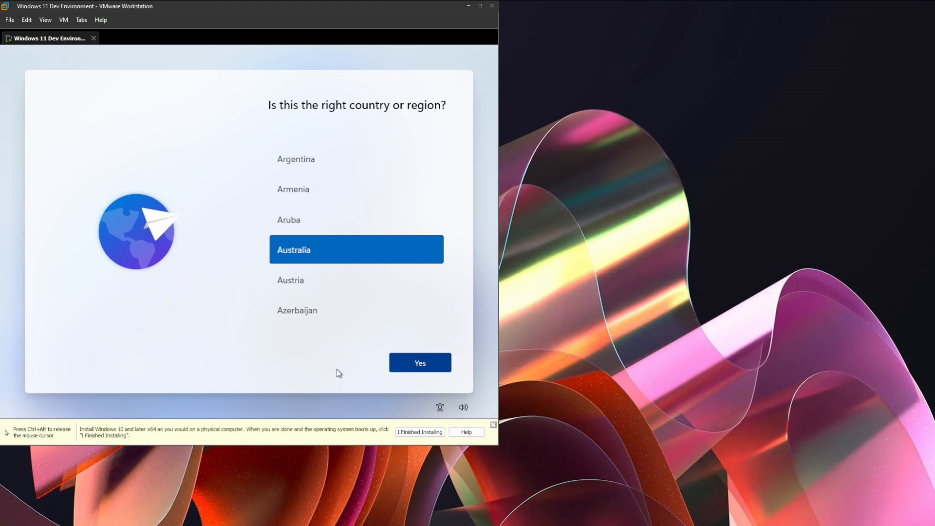
left_click(419, 365)
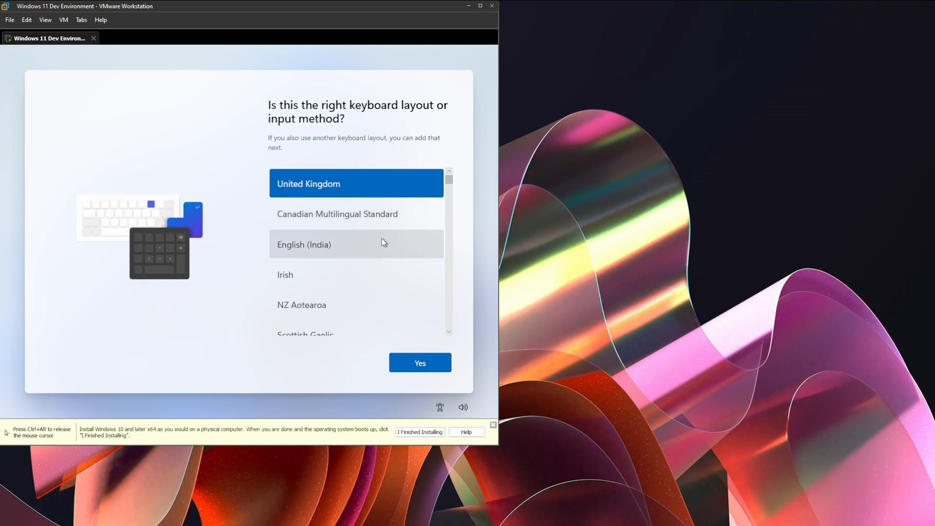
scroll(353, 263, "down", 4)
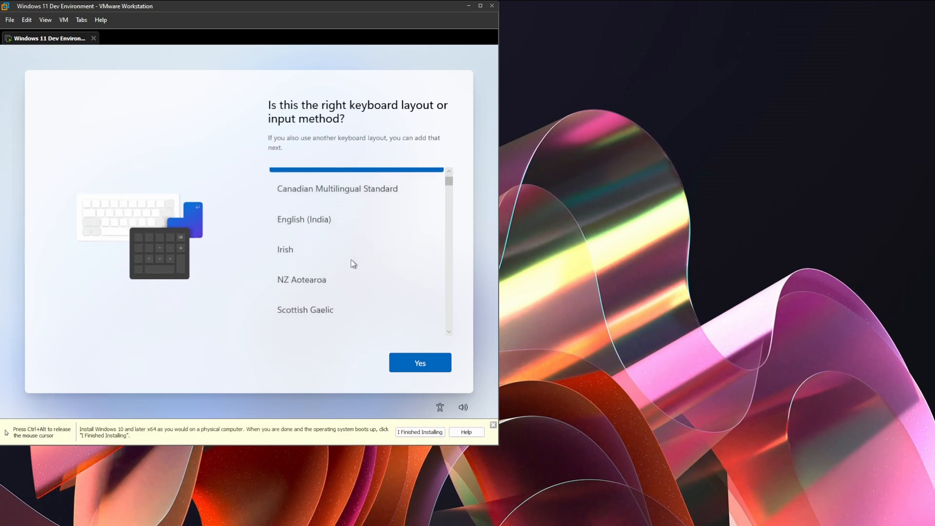
scroll(354, 269, "down", 1)
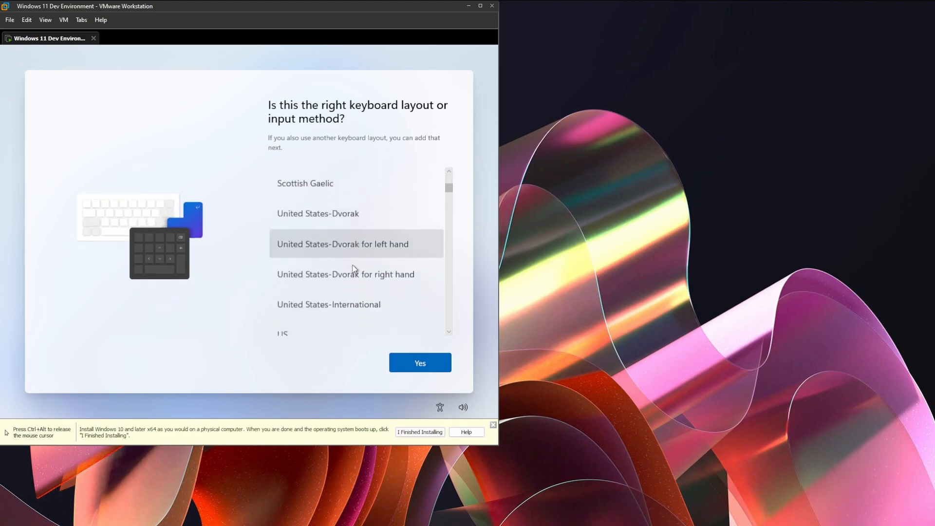
left_click(356, 303)
scroll(354, 303, "down", 1)
left_click(348, 301)
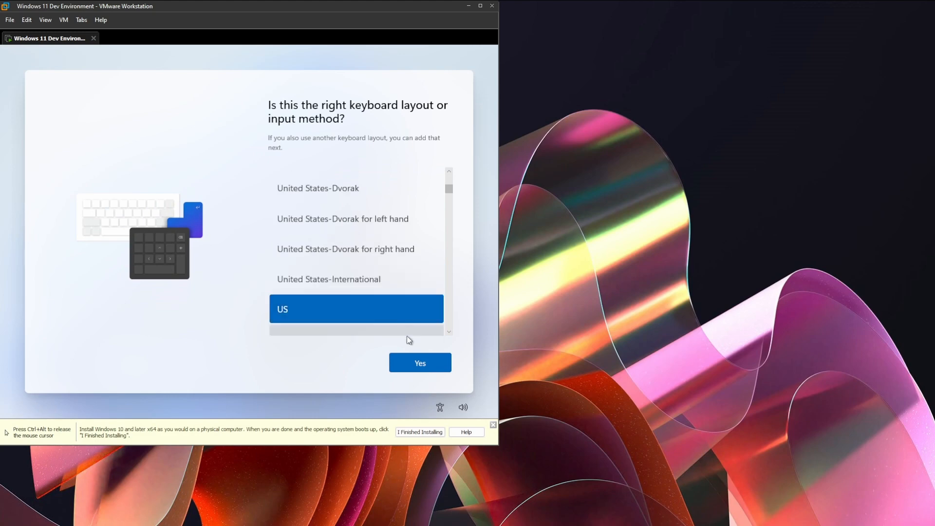
left_click(417, 361)
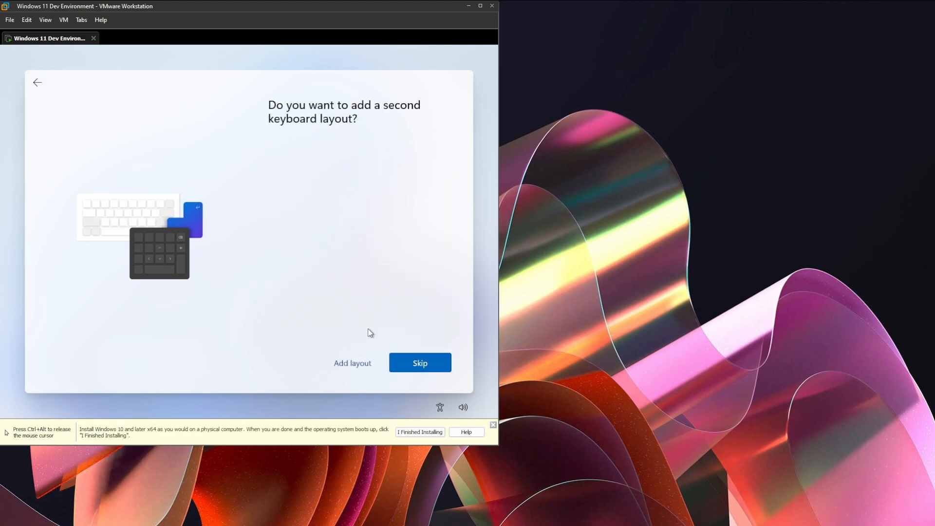
left_click(409, 363)
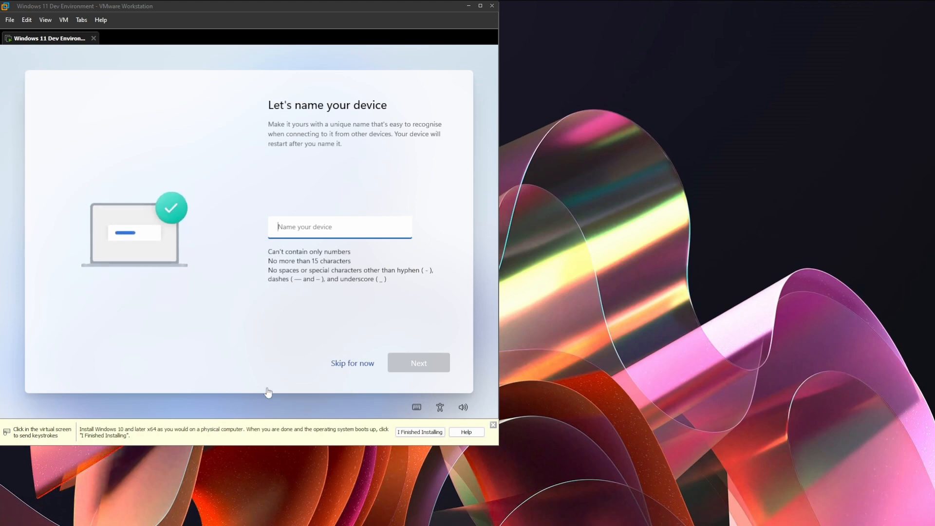
Skip naming the device and choose to set it up for personal use.
left_click(353, 368)
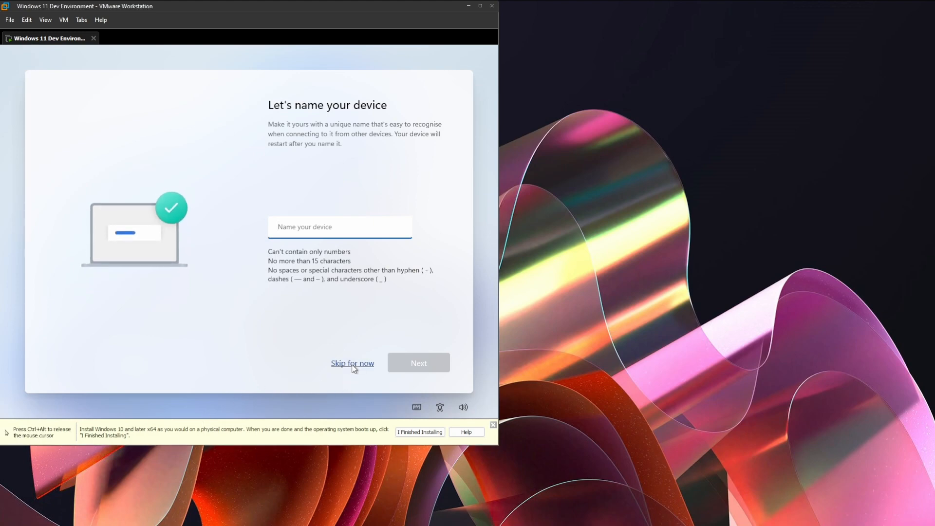
left_click(356, 365)
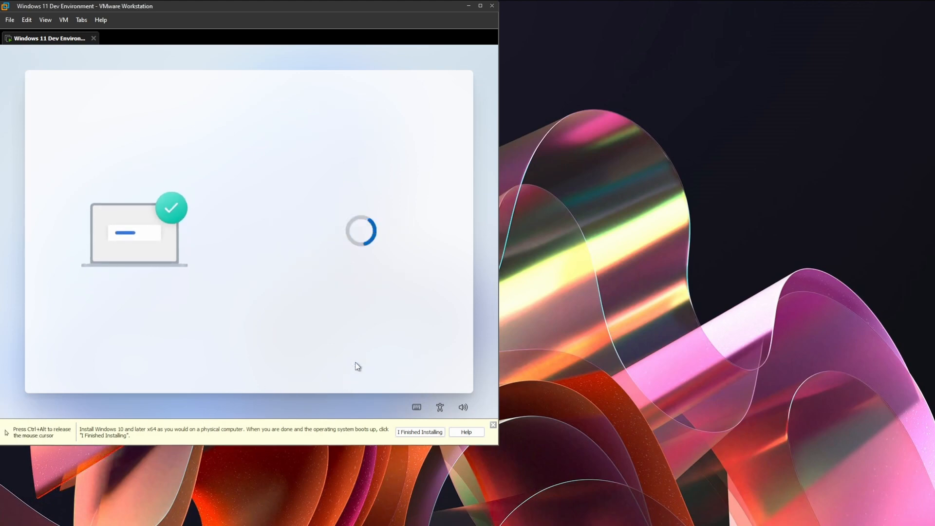
key("ctrl+alt")
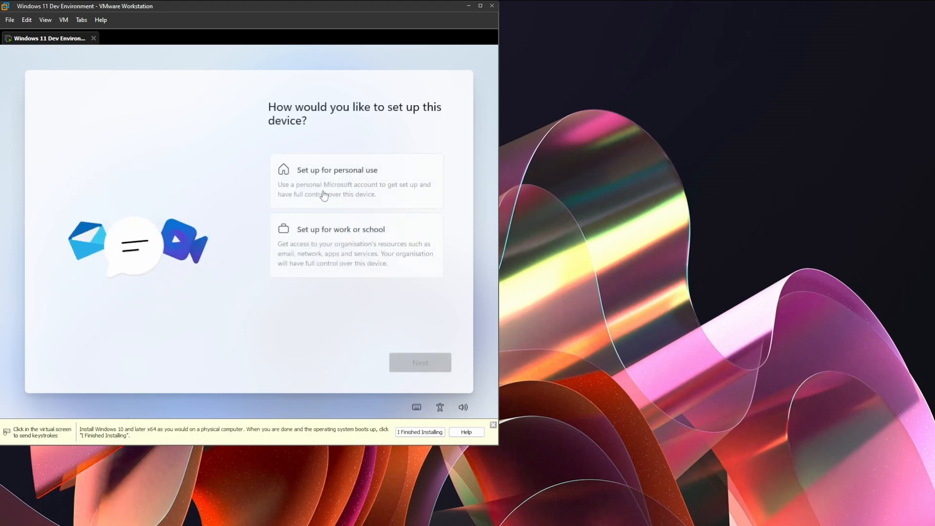
left_click(328, 183)
left_click(330, 177)
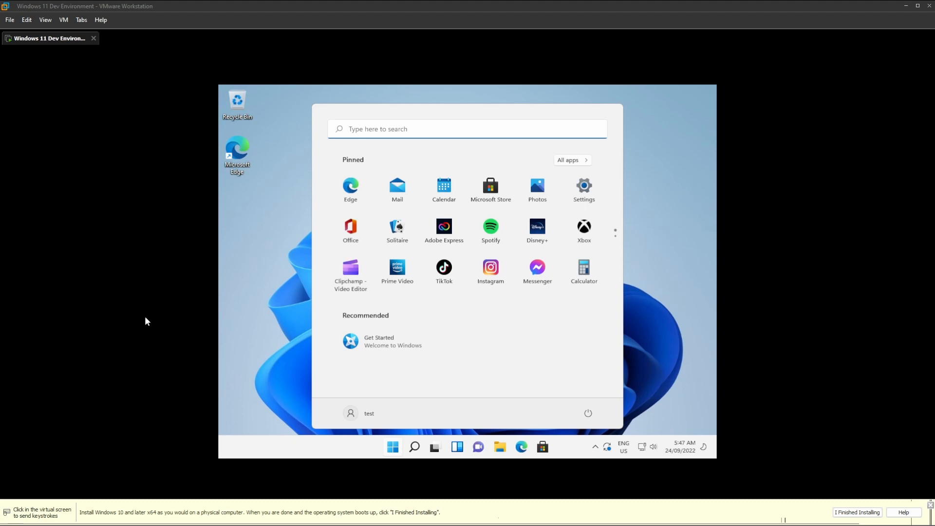
Close the Start menu on the new Windows 11 desktop and mark the guest operating system installation as finished.
left_click(234, 315)
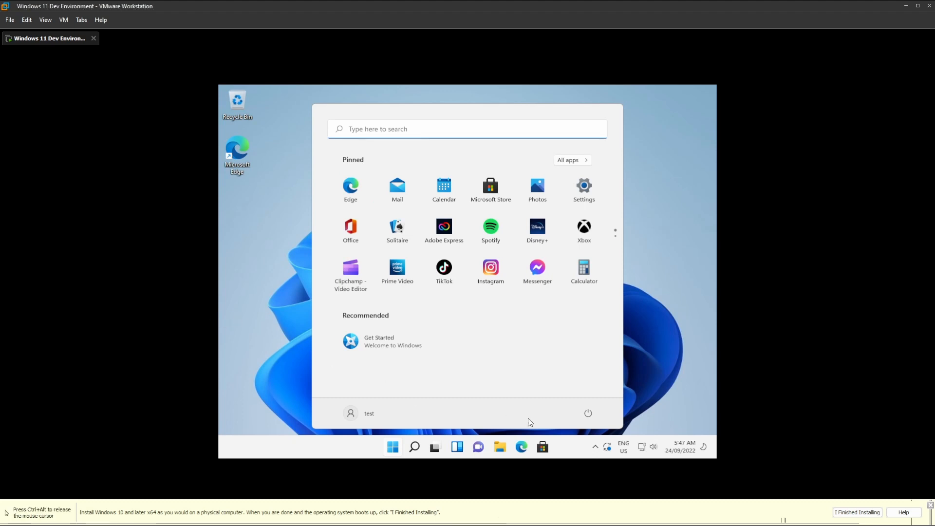
left_click(661, 348)
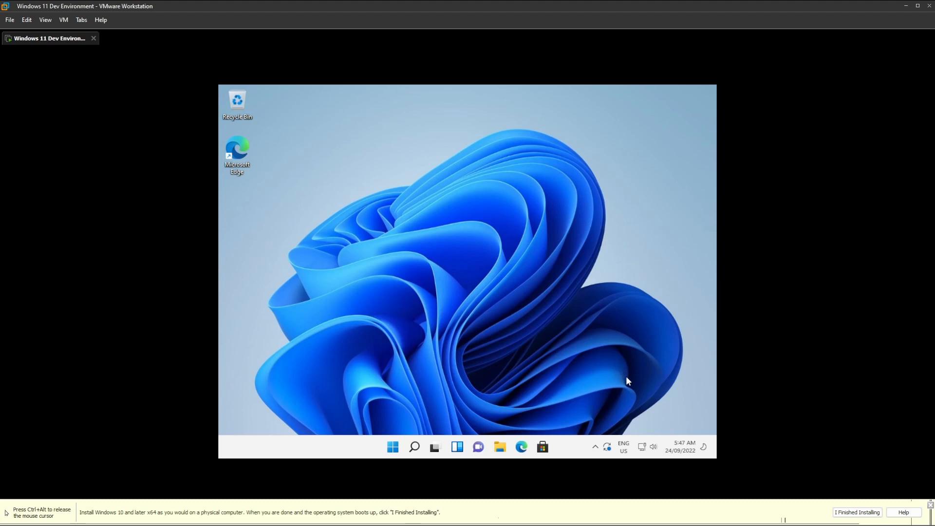
left_click(841, 511)
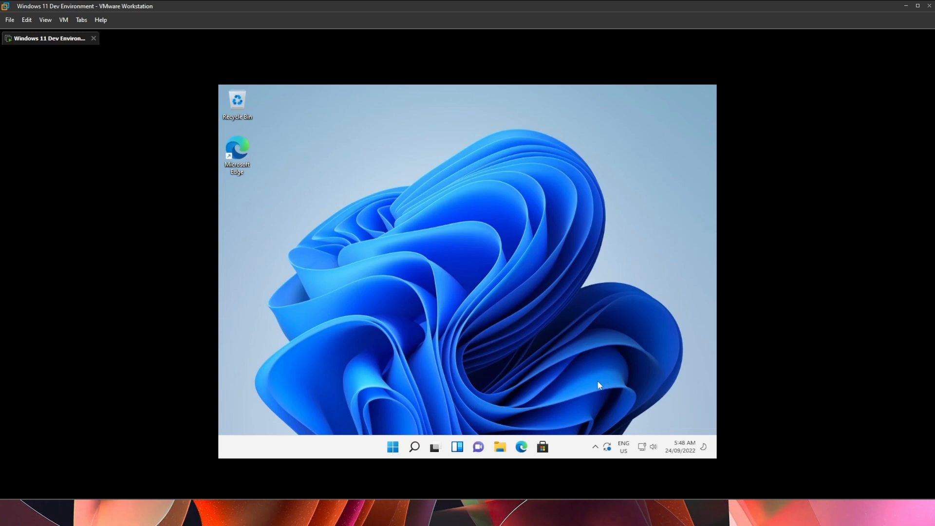
Mount the VMware Tools disc in the virtual machine, run its setup64.exe and allow it to make changes.
left_click(65, 21)
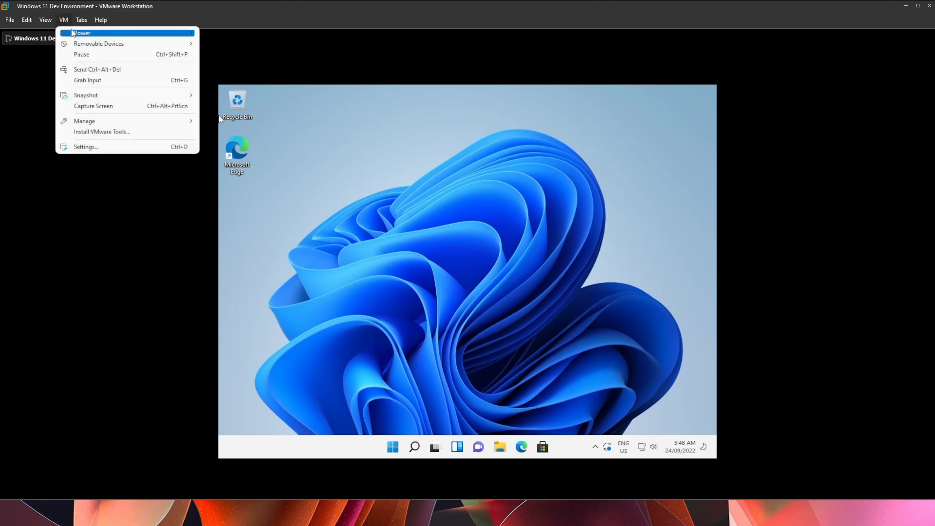
left_click(120, 137)
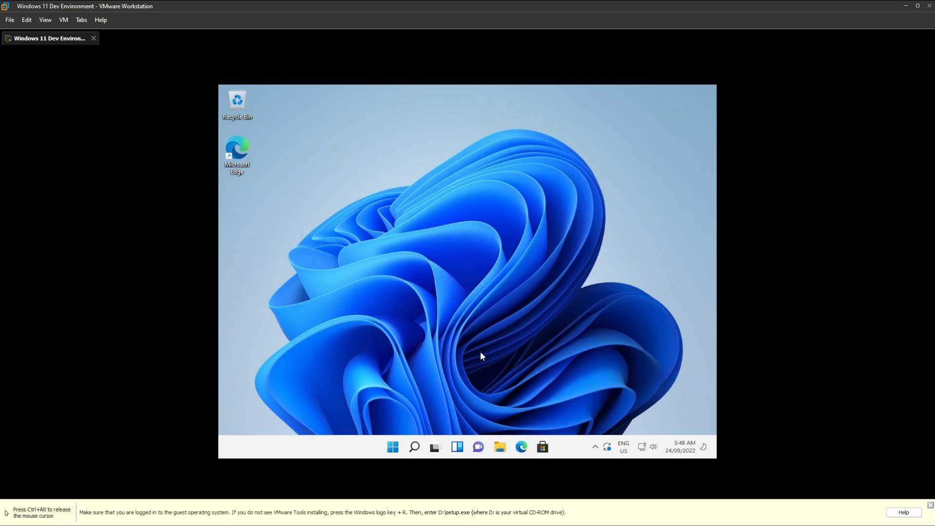
left_click(602, 413)
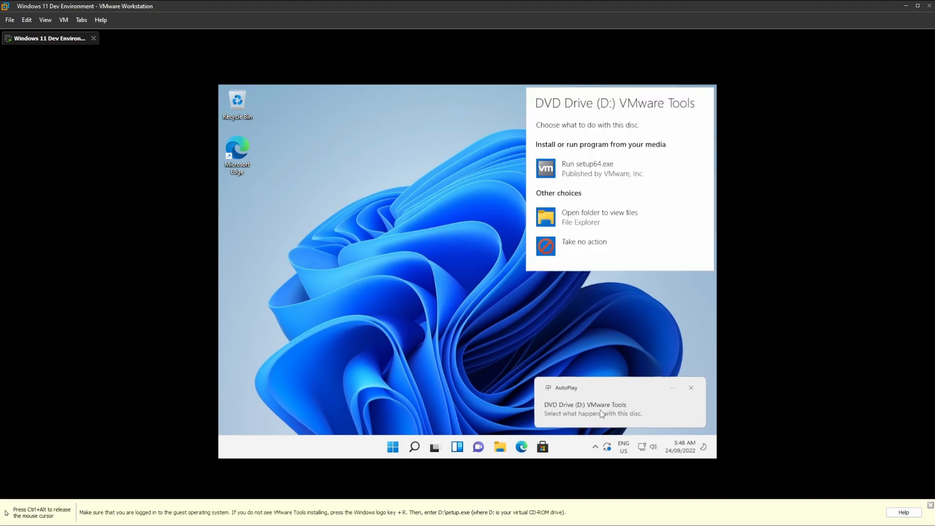
left_click(602, 171)
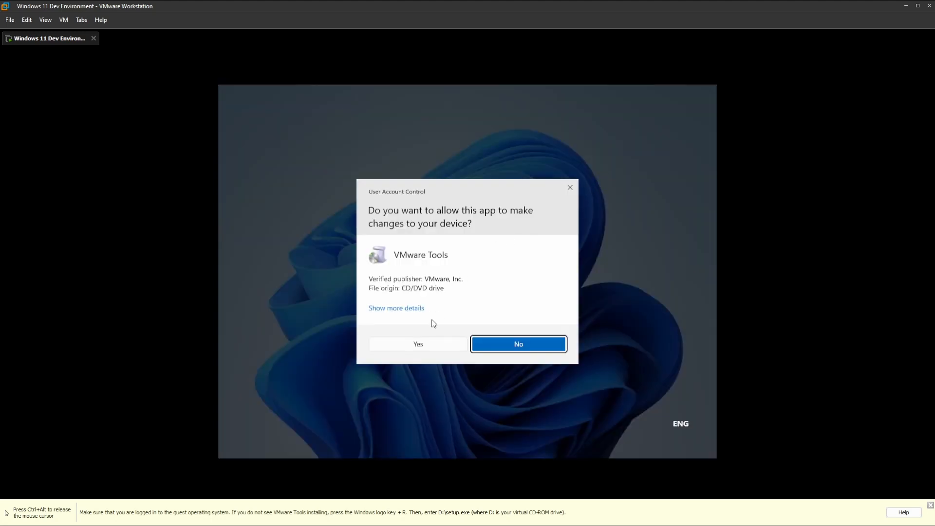
left_click(425, 344)
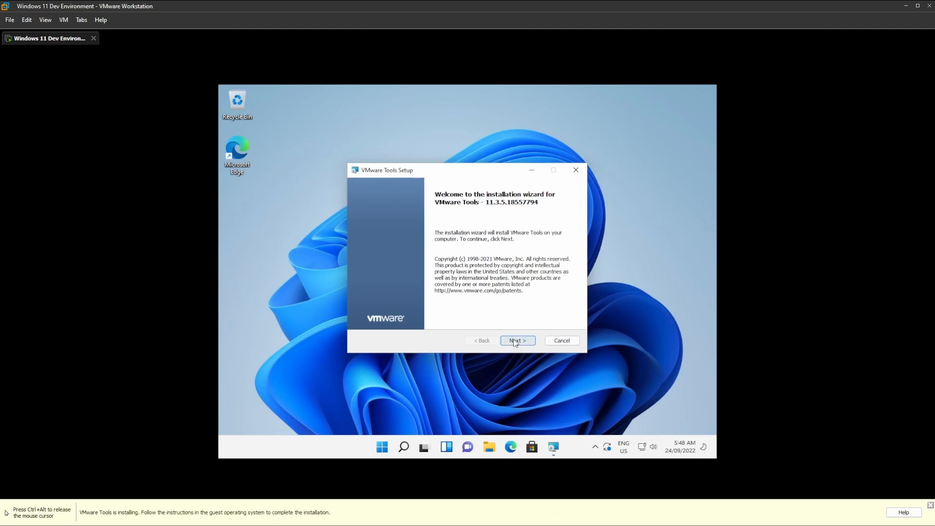
Install VMware Tools with the Typical setup type and restart the guest system to apply the changes.
left_click(515, 341)
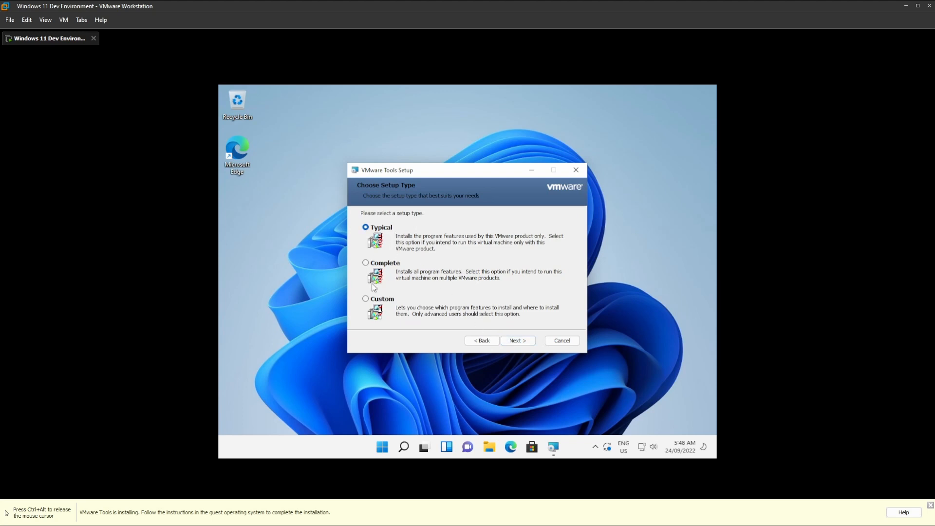
left_click(514, 341)
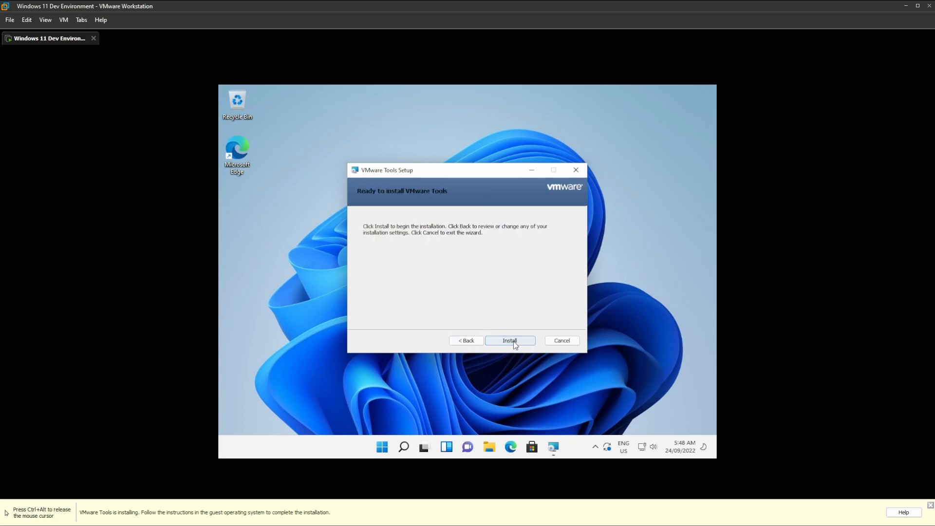
left_click(514, 341)
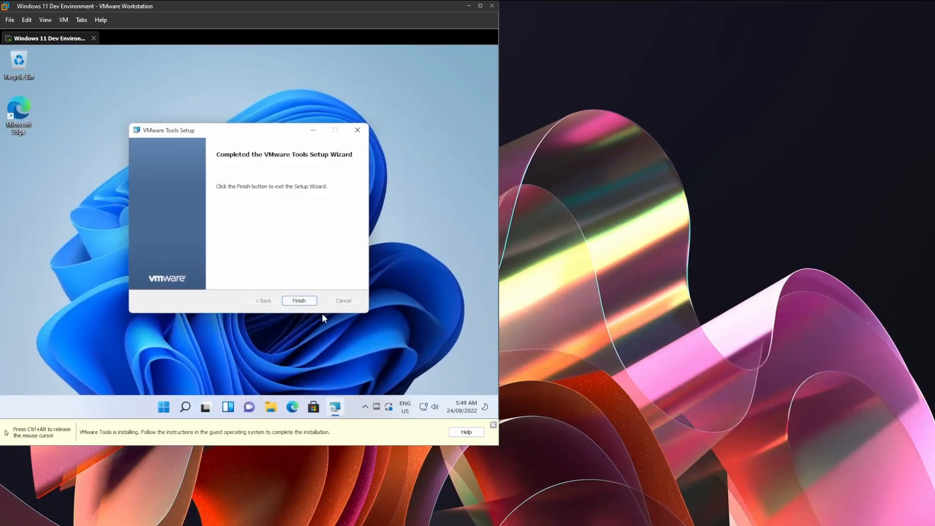
left_click(304, 300)
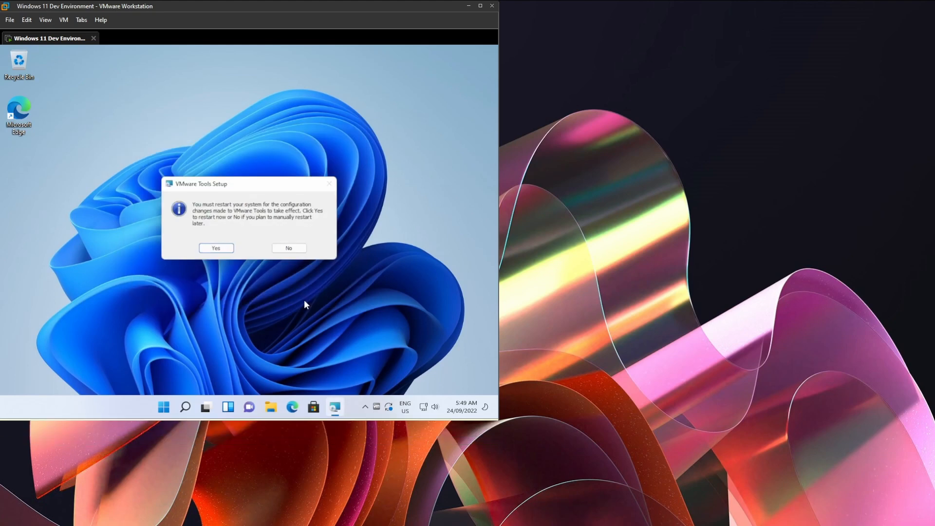
left_click(225, 251)
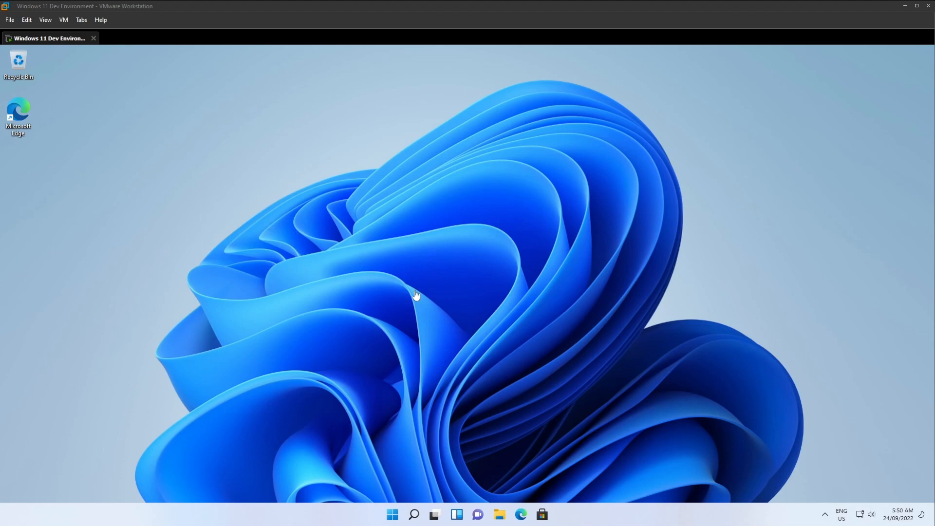
Examine the hidden notification-area icons on the restarted Windows desktop.
left_click(827, 516)
left_click(828, 518)
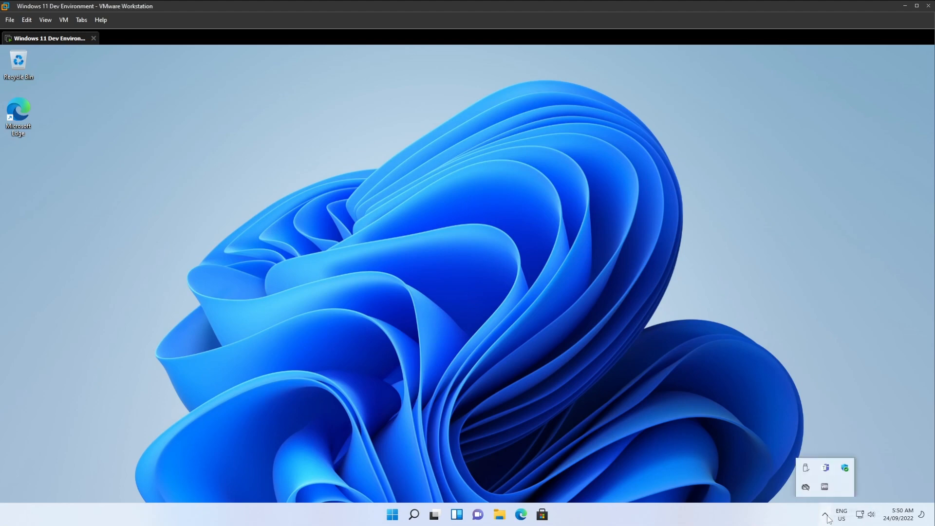
left_click(665, 372)
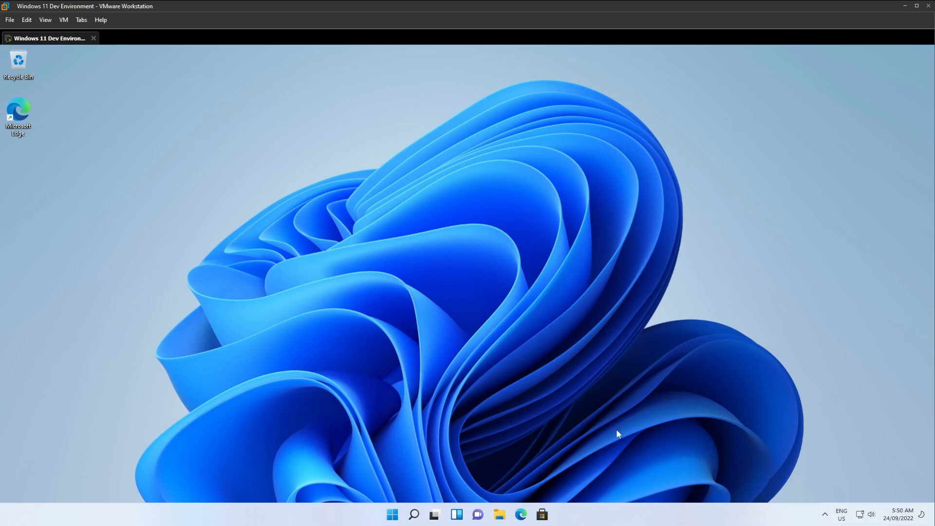
Search for "windows updates", open the Windows Update settings to examine the pending updates, and close Settings.
key("super")
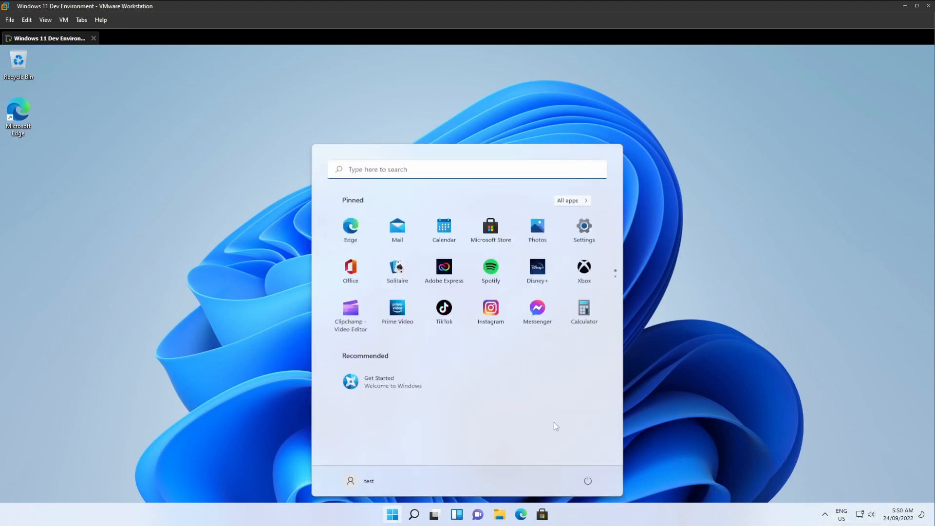
type("windows upda")
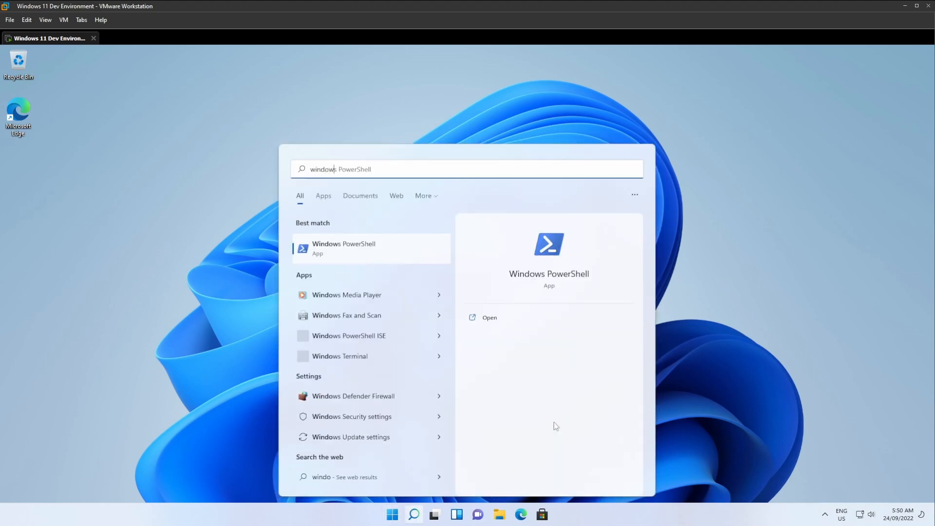
type("tes")
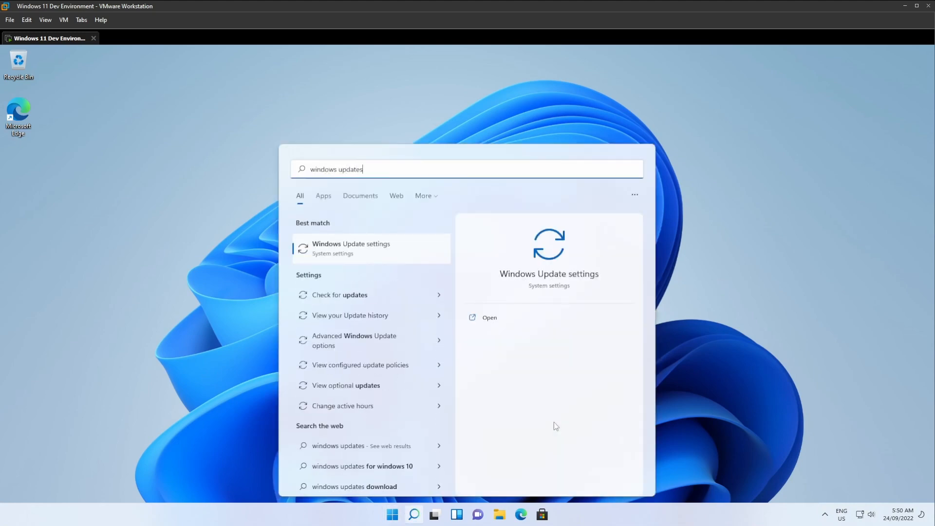
key("Return")
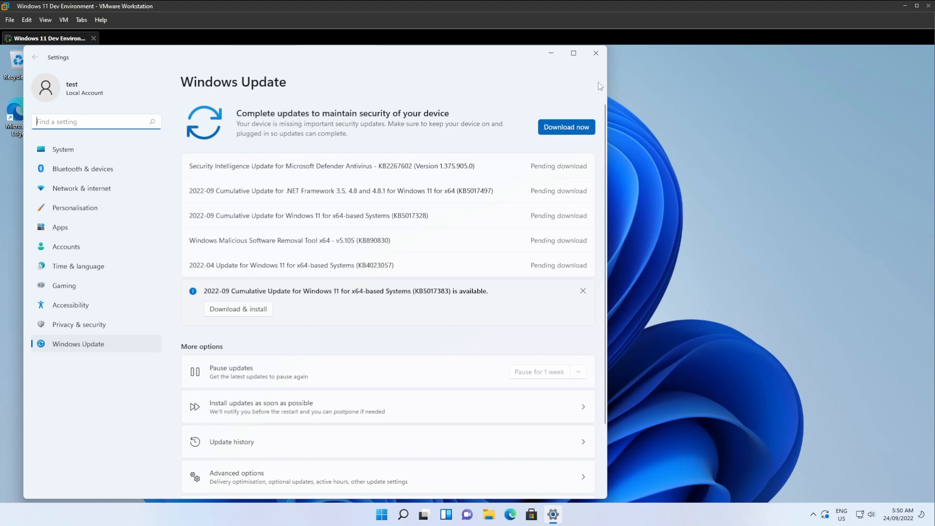
left_click(597, 59)
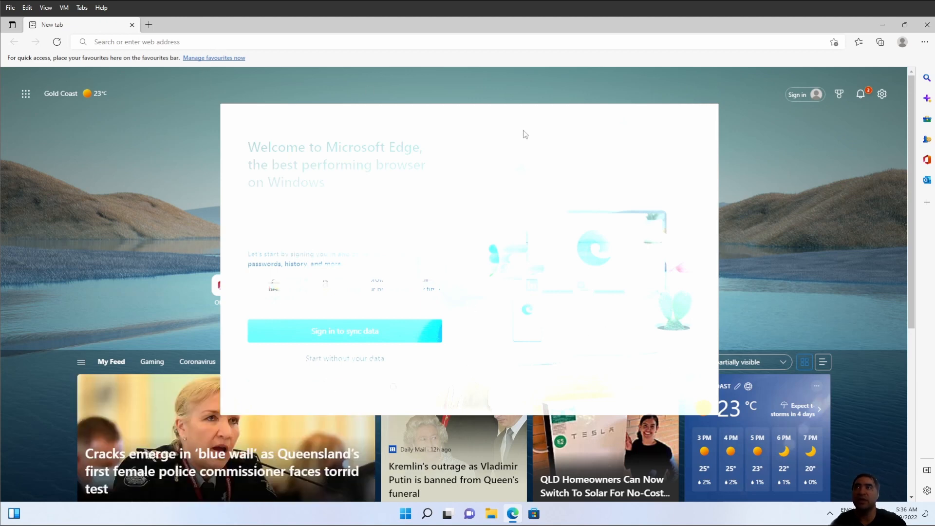
Complete the Microsoft Edge welcome setup without syncing or importing Google data, and close the New tab page.
left_click(344, 365)
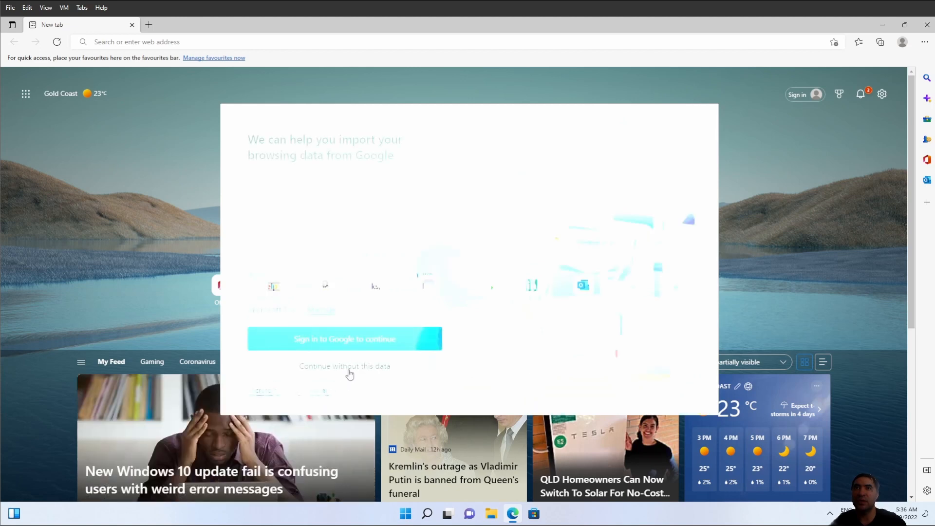
left_click(344, 367)
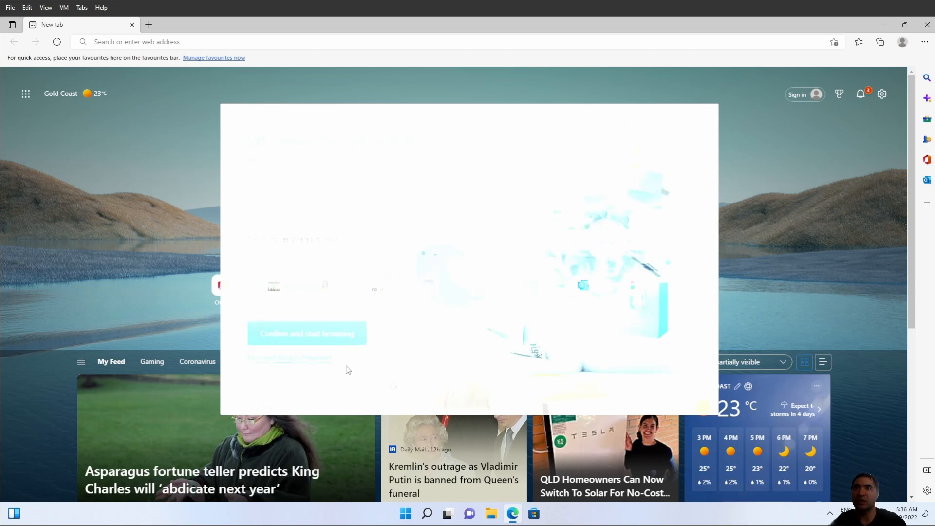
left_click(308, 336)
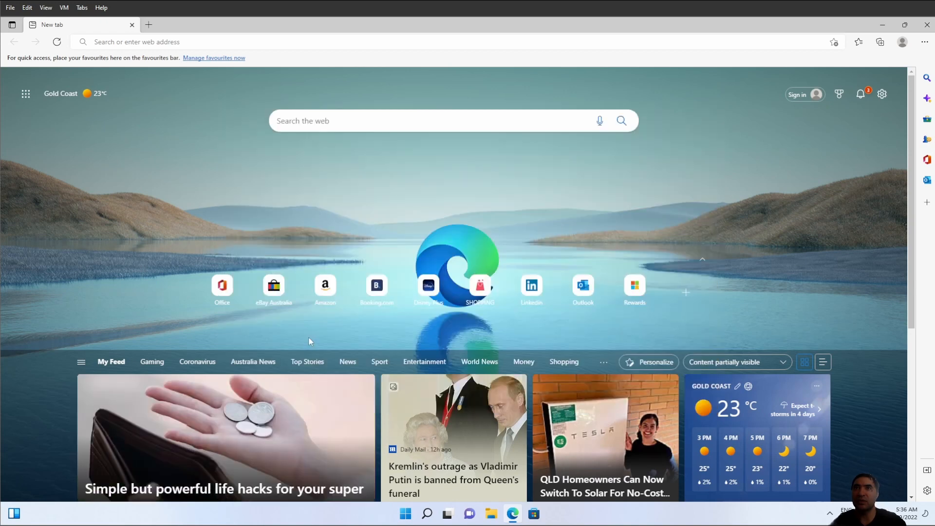
left_click(132, 25)
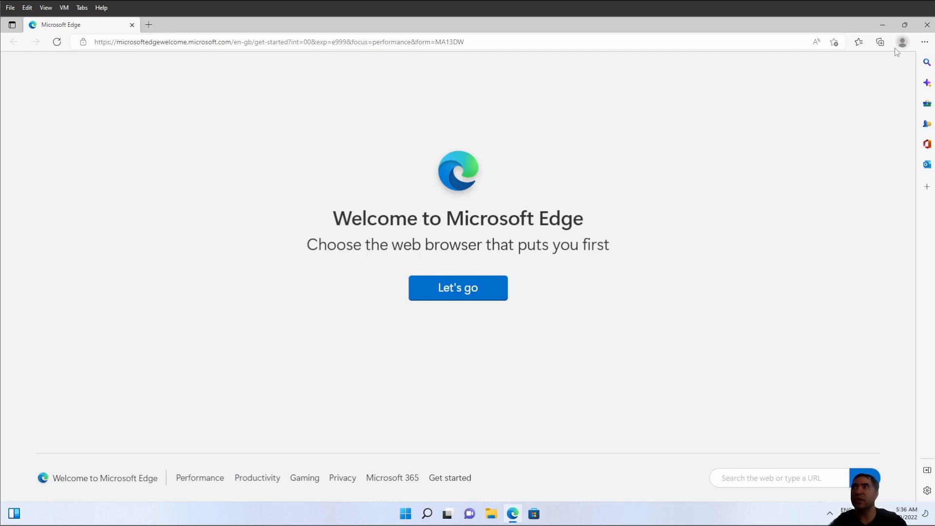
Set the "Choose ANGLE graphics backend" flag at edge://flags/#use-angle to D3D11on12 and restart Edge.
left_click(924, 42)
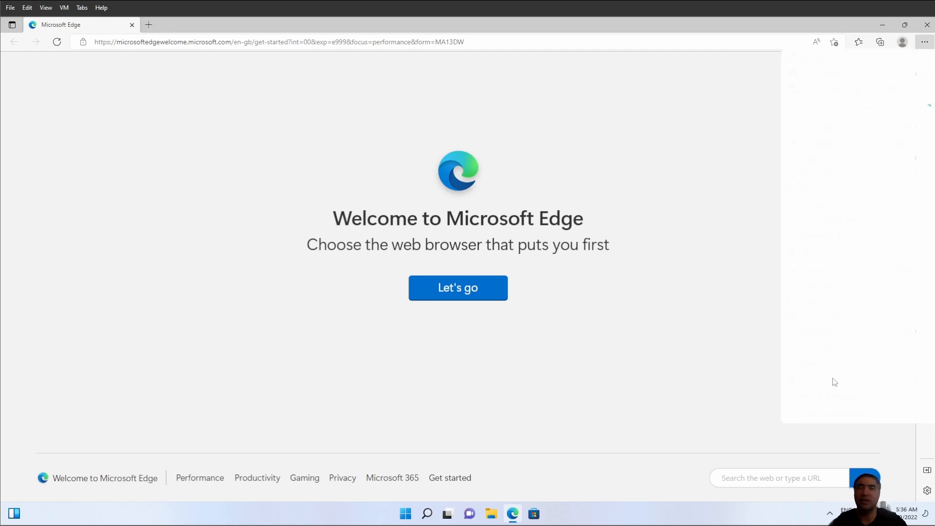
left_click(469, 41)
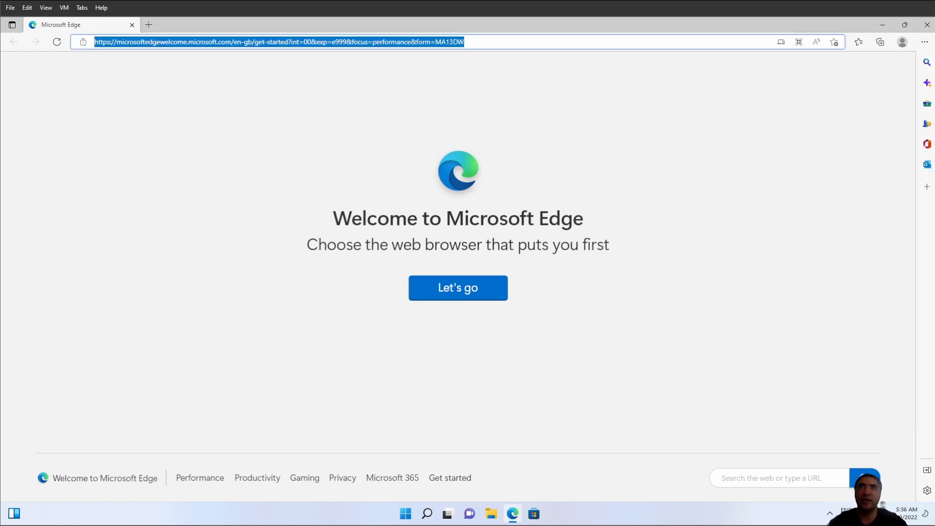
type("edge://flags/#use-angle")
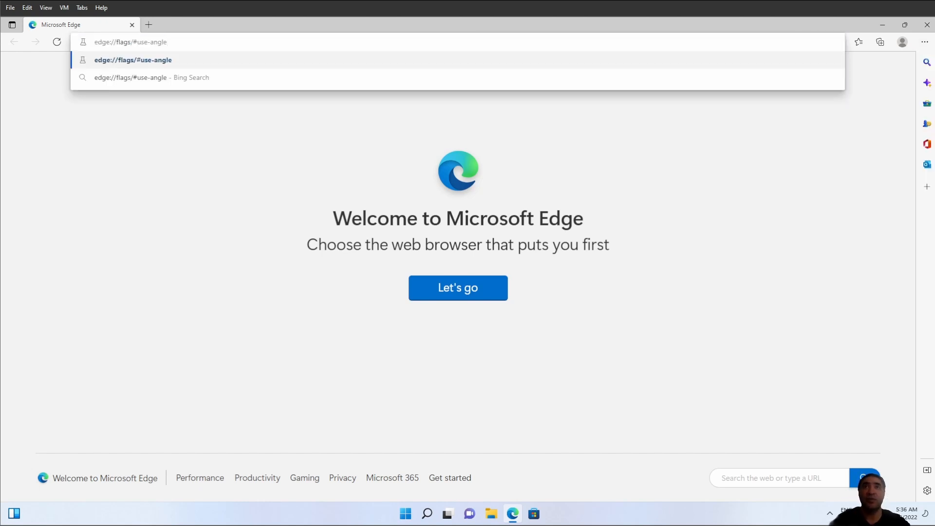
key("Return")
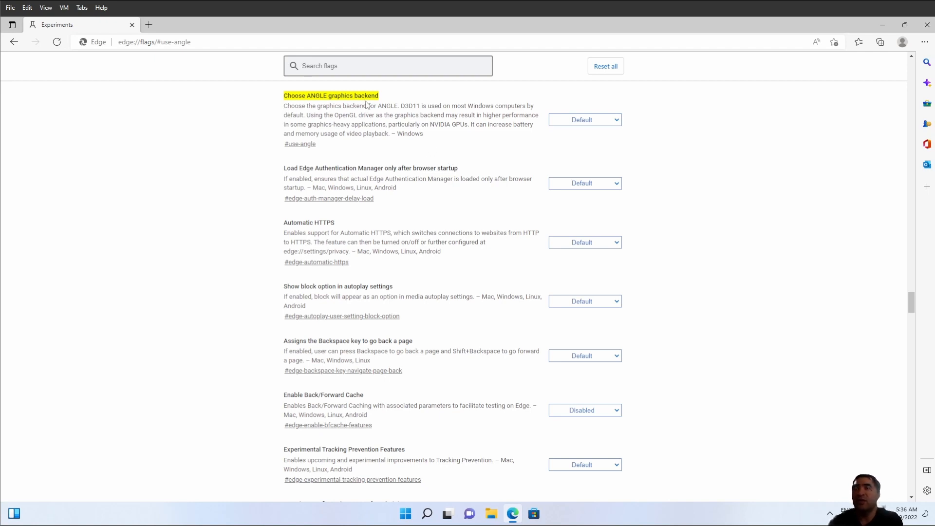
left_click(571, 122)
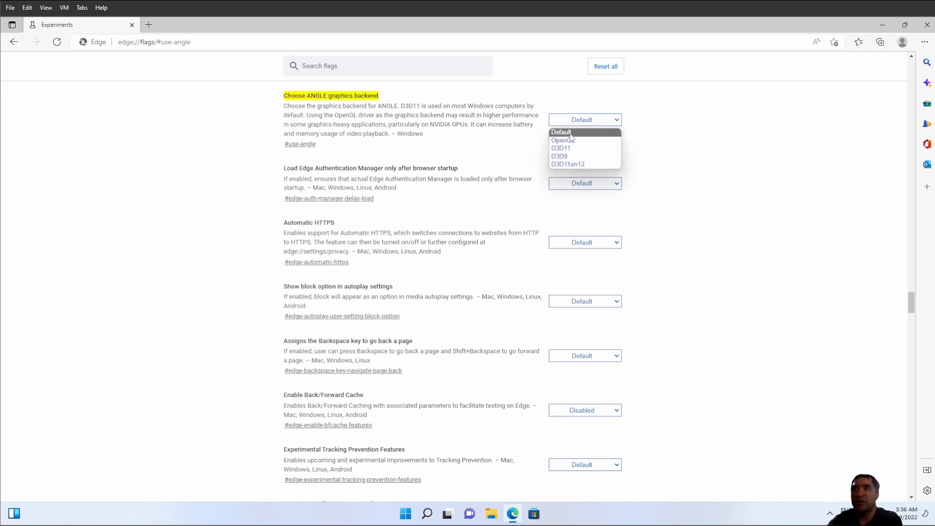
left_click(574, 165)
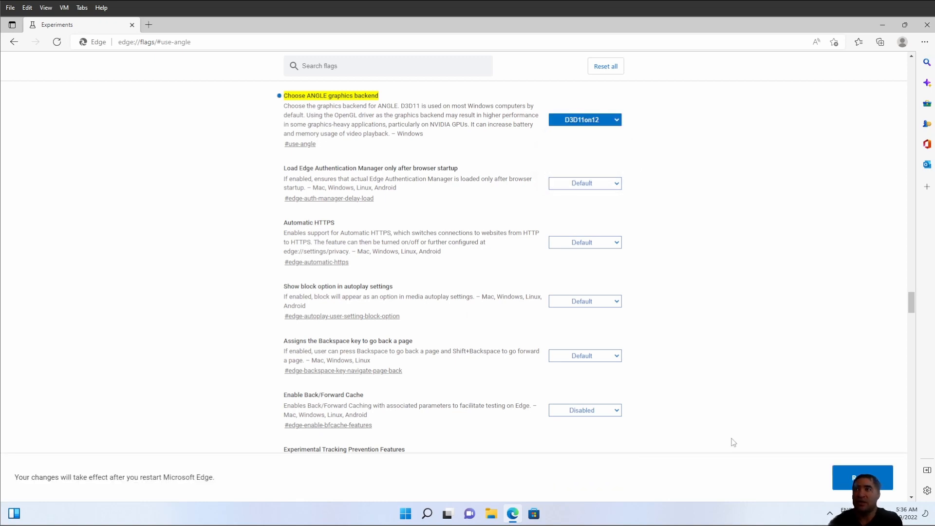
left_click(853, 483)
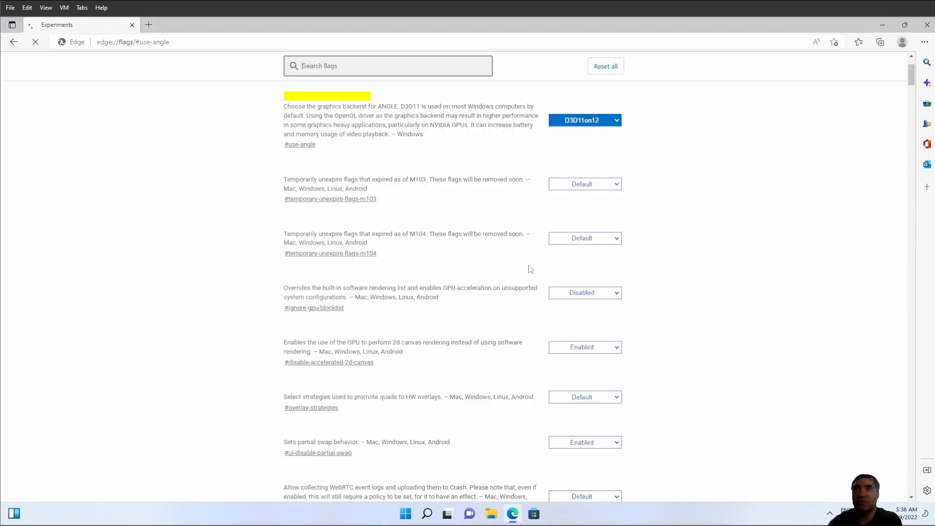
Examine how Edge's main menu is rendered, and close the browser window.
left_click(924, 42)
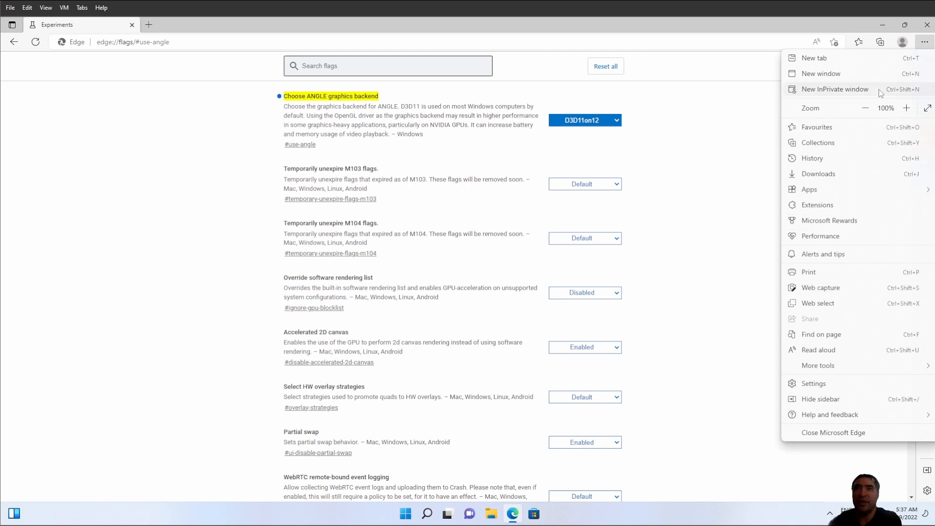
left_click(281, 204)
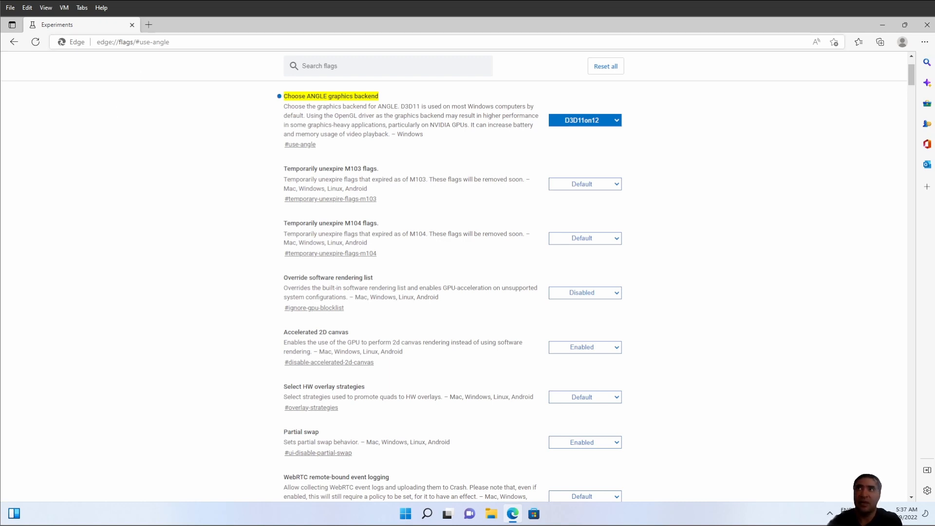
left_click_drag(844, 24, 679, 108)
left_click(765, 103)
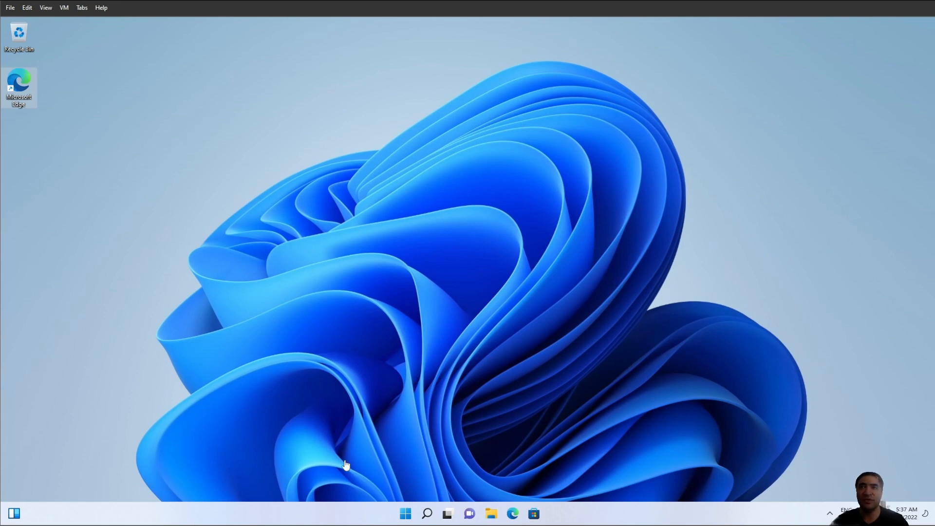
Reopen Edge, search Bing for "docker desktop" and open the Docker Desktop product page on docker.com.
left_click(512, 514)
left_click_drag(514, 103, 405, 24)
type("dock")
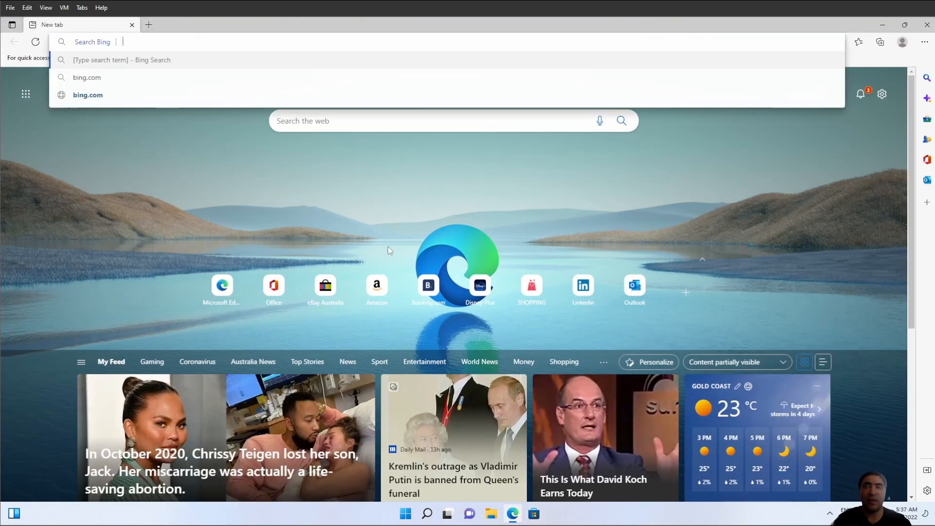
type("er desktop")
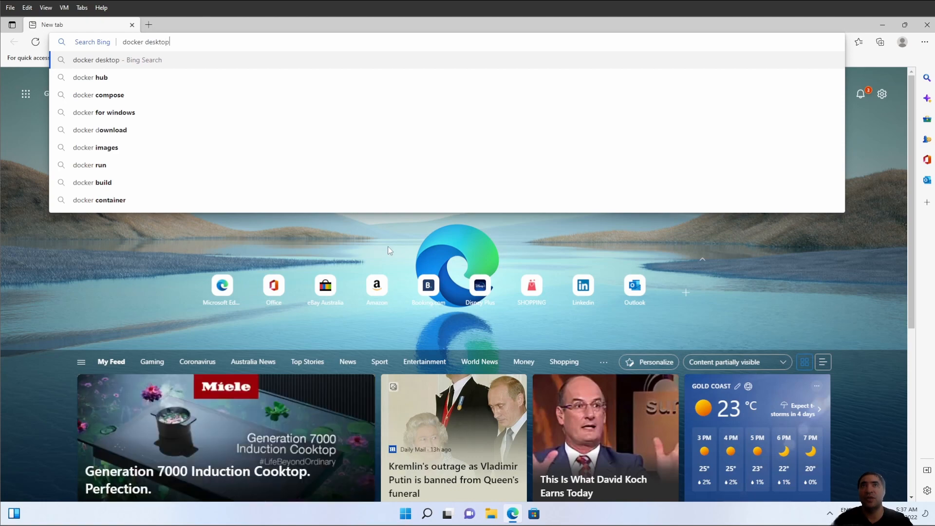
key("Return")
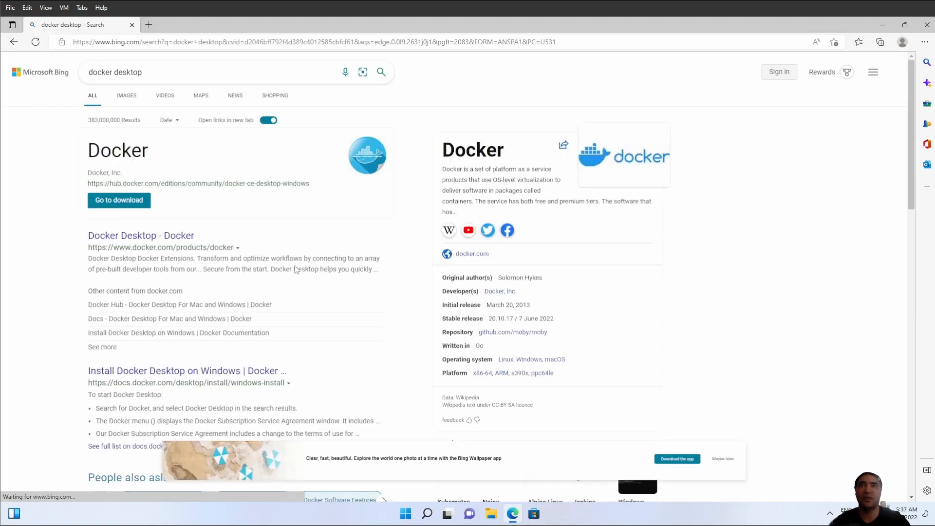
left_click(156, 238)
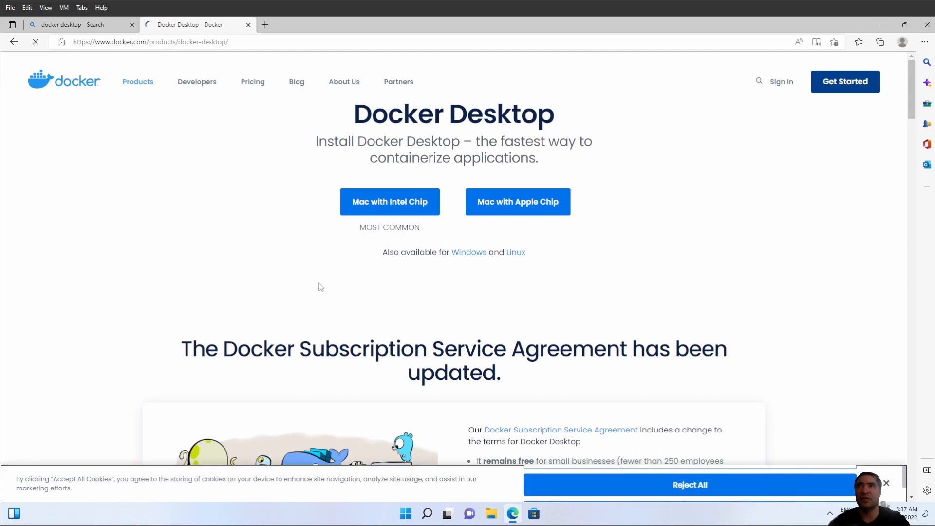
Dismiss the cookie notice, download Docker Desktop for Windows and launch the downloaded installer.
left_click(887, 481)
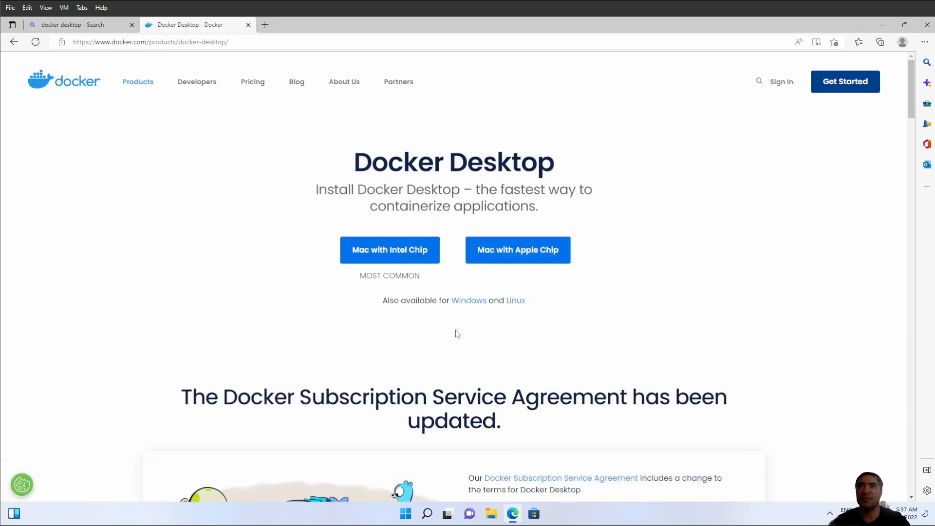
left_click(470, 302)
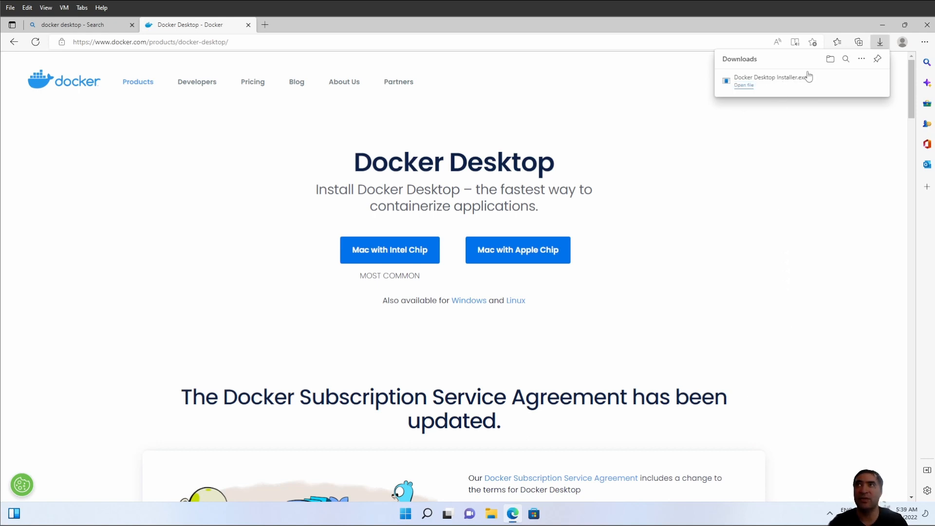
left_click(746, 85)
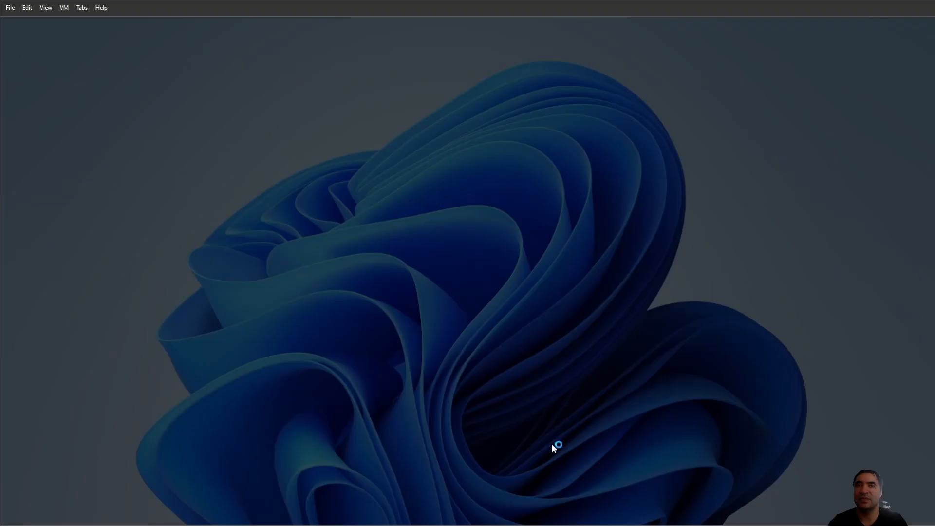
Install Docker Desktop using WSL 2 instead of Hyper-V with a desktop shortcut, and restart Windows to complete the installation.
left_click(451, 343)
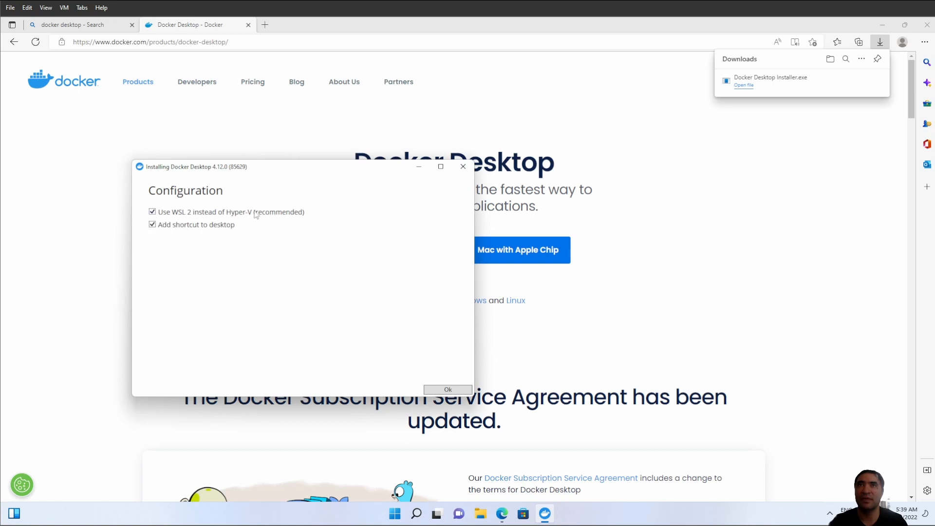
left_click(447, 392)
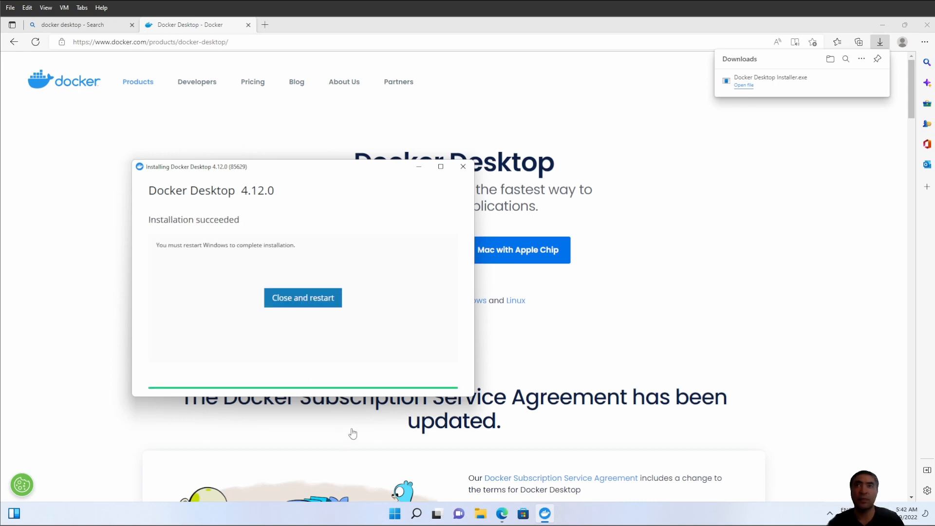
left_click(305, 302)
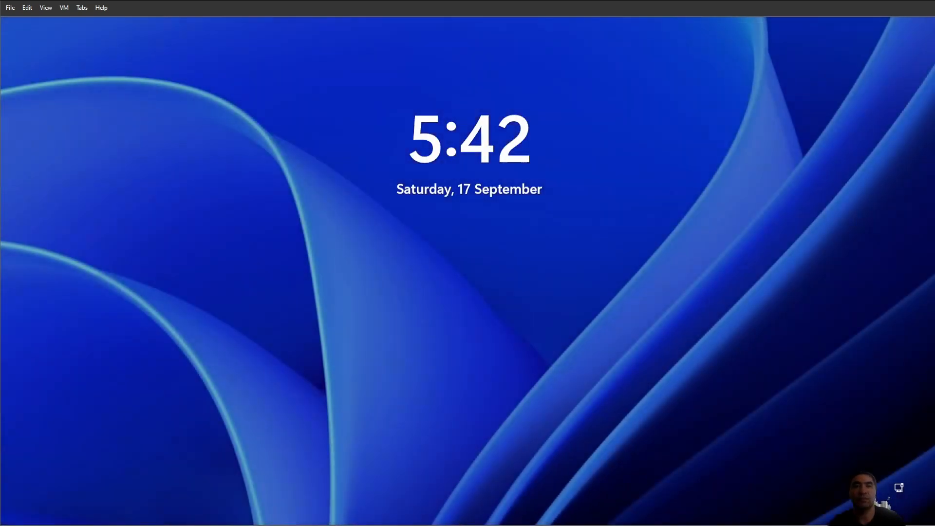
Sign in to Windows with the account password and accept the Docker Subscription Service Agreement.
left_click(566, 315)
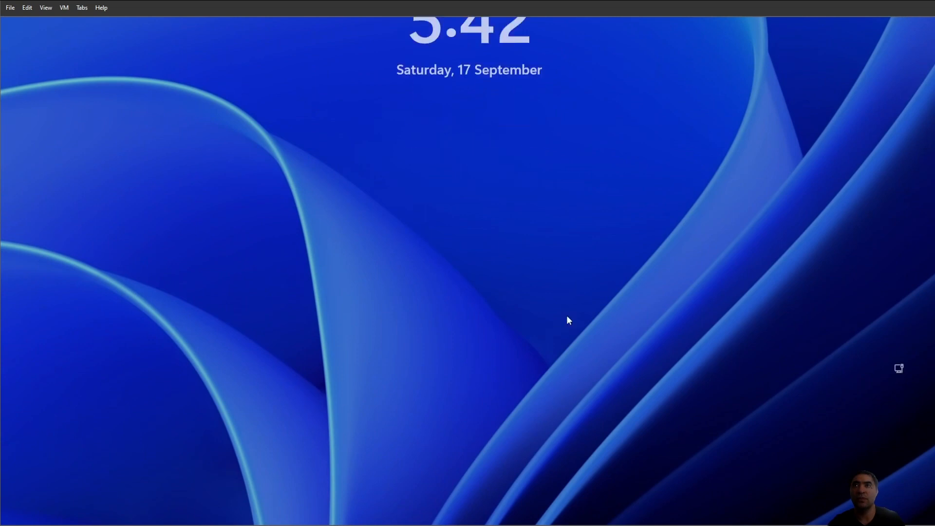
type("*****")
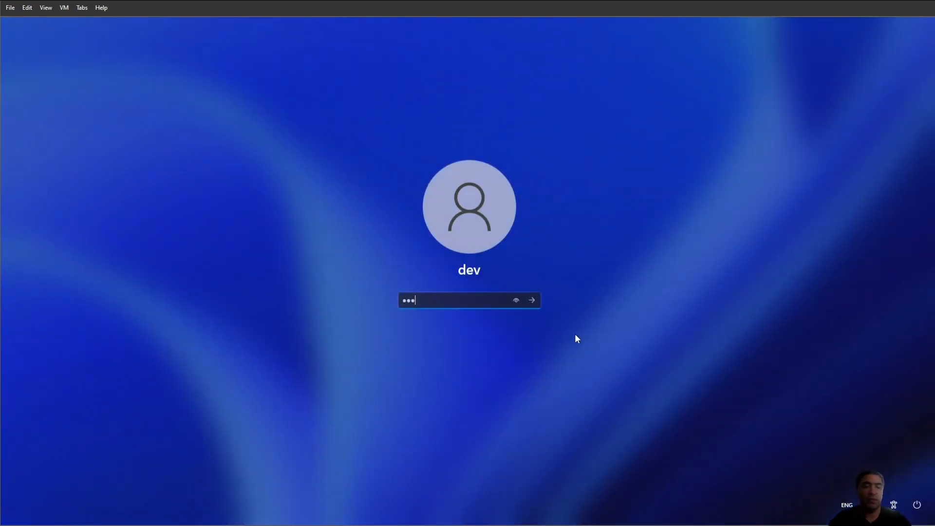
key("Return")
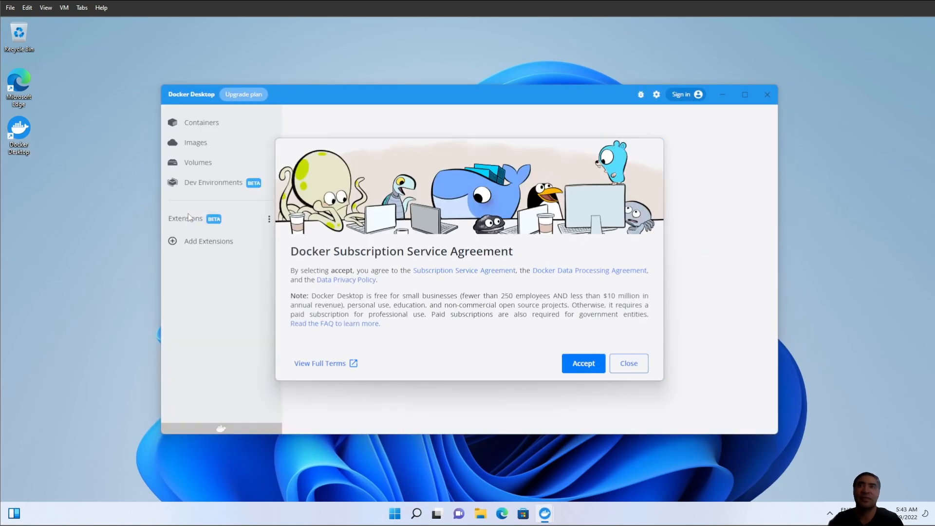
left_click(585, 364)
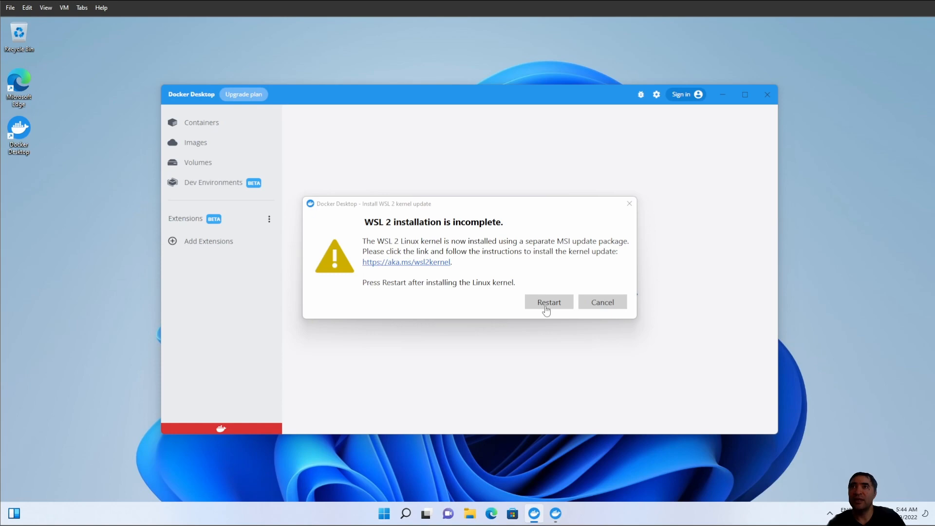
Download the WSL2 Linux kernel update package for x64 machines from the aka.ms/wsl2kernel page and open the Downloads folder.
left_click(441, 263)
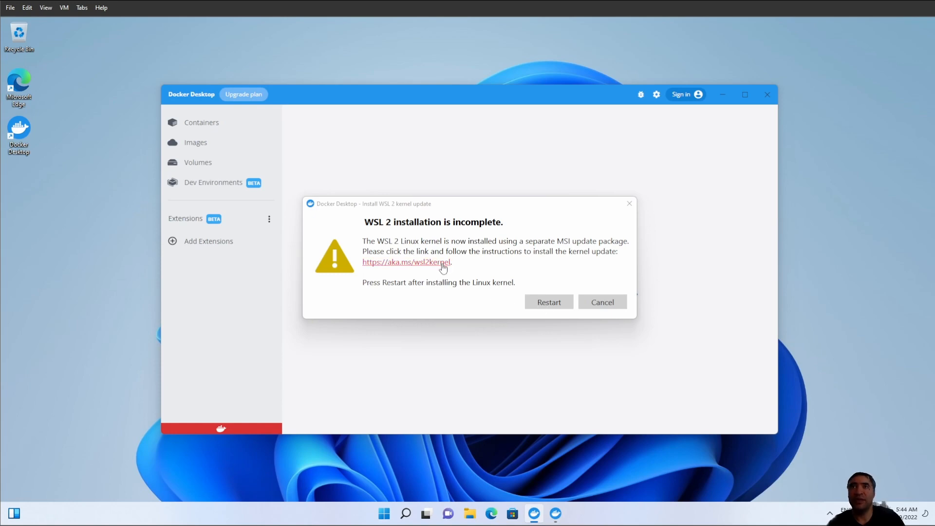
left_click_drag(493, 222, 242, 306)
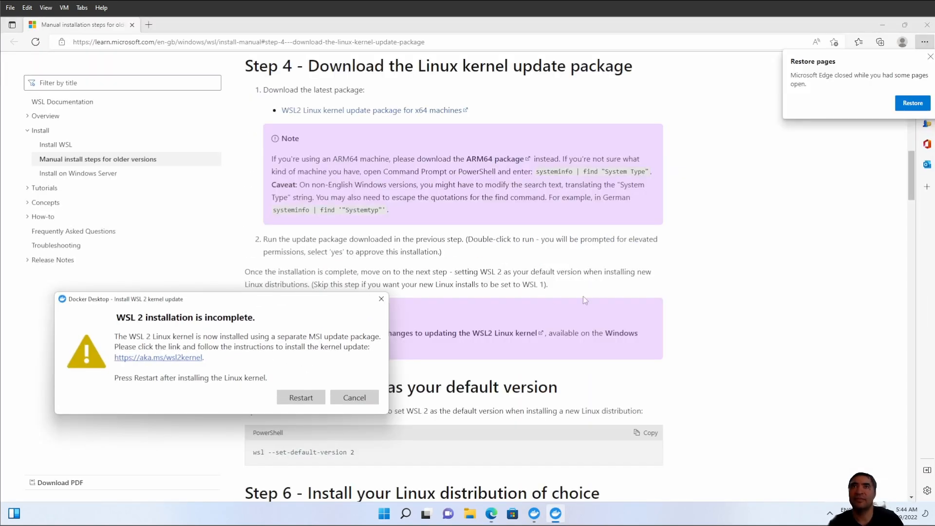
left_click(399, 113)
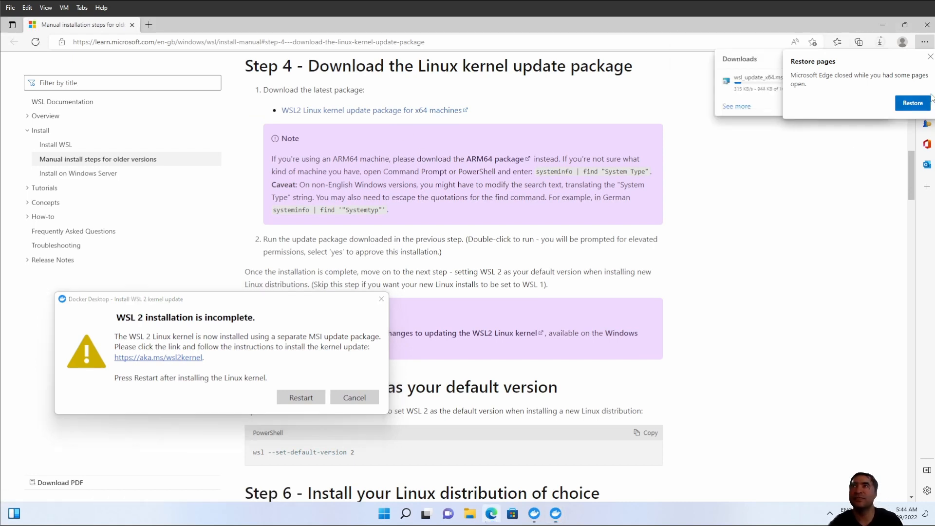
left_click(930, 56)
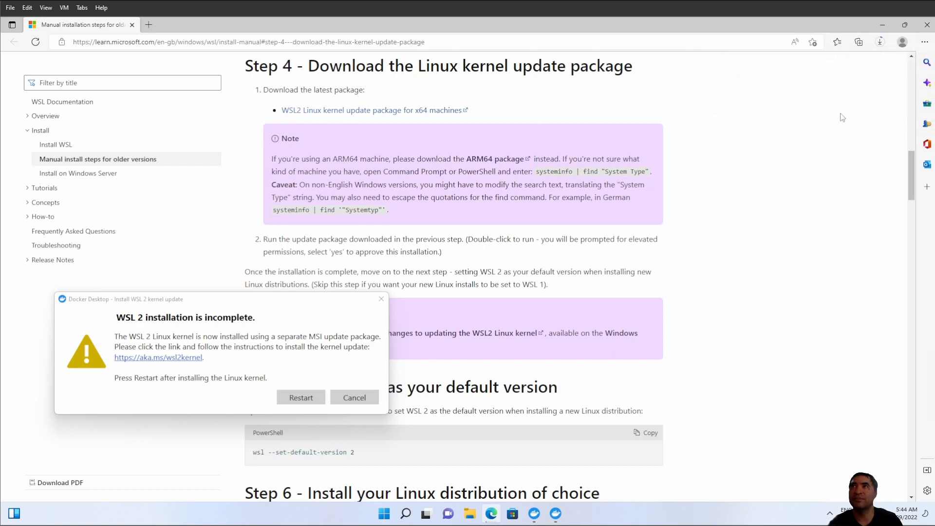
left_click(881, 43)
left_click(815, 86)
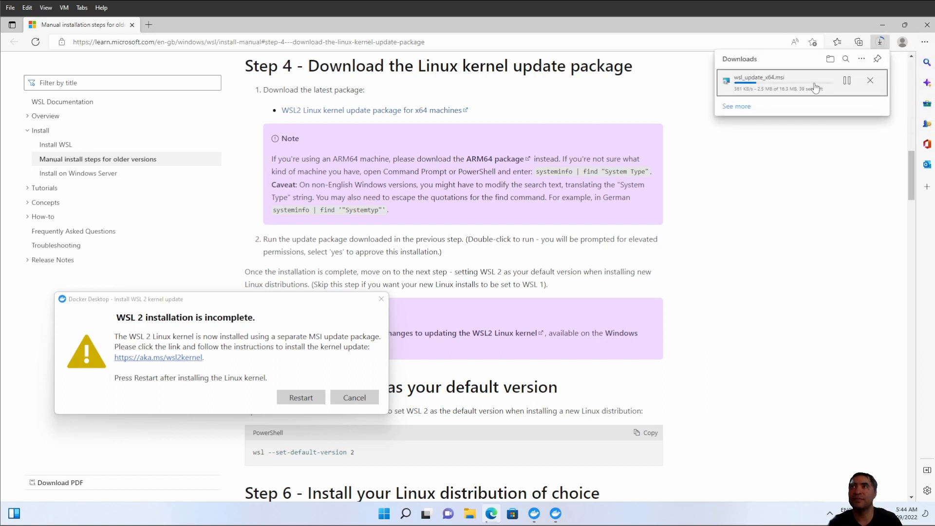
left_click(591, 297)
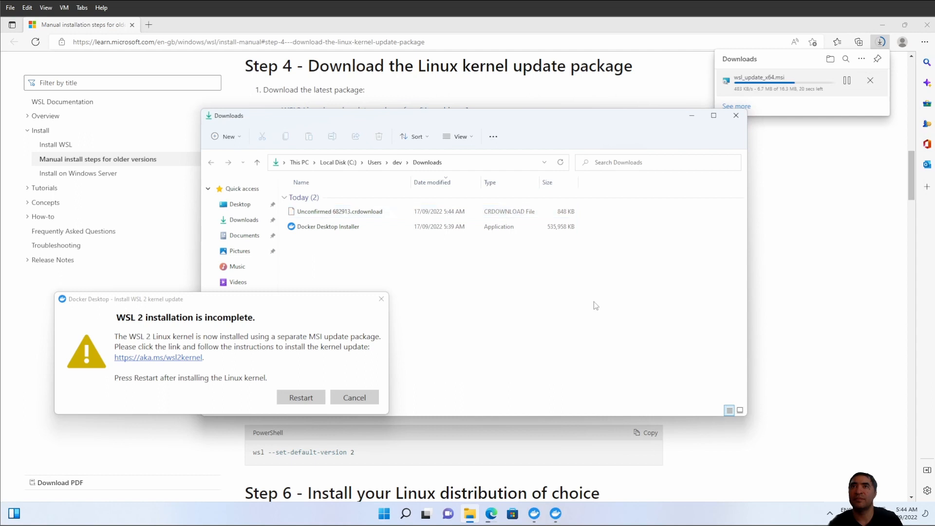
Install the WSL 2 kernel update from wsl_update_x64 in Downloads, and close the folder and browser windows.
left_click_drag(335, 303, 850, 360)
left_click(438, 297)
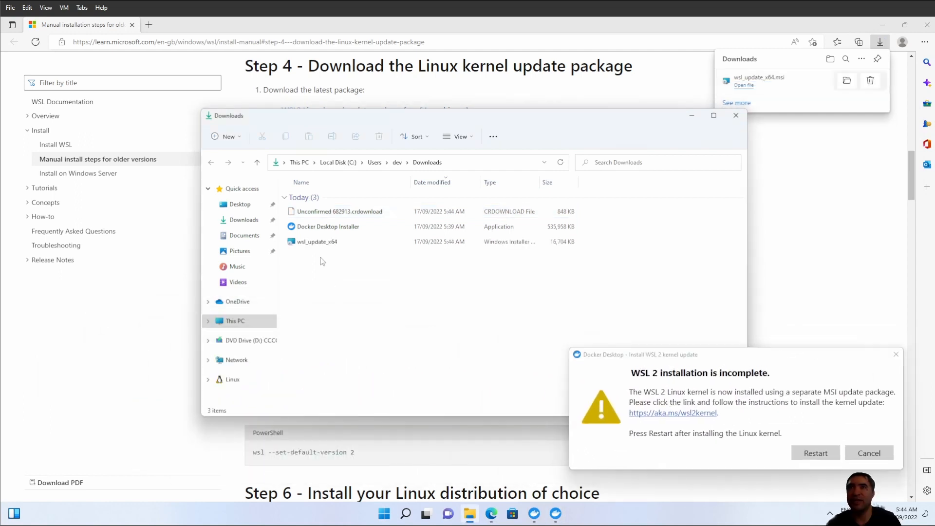
double_click(322, 242)
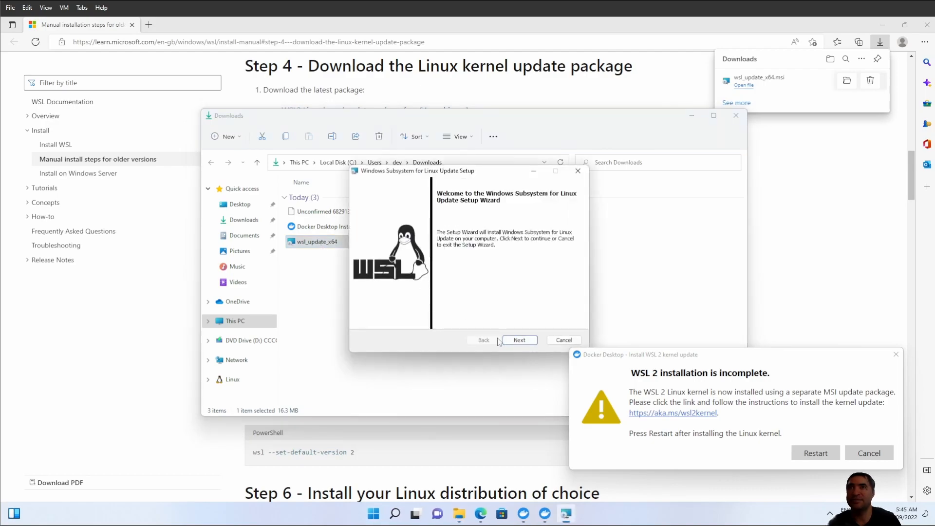
left_click(519, 341)
left_click(450, 344)
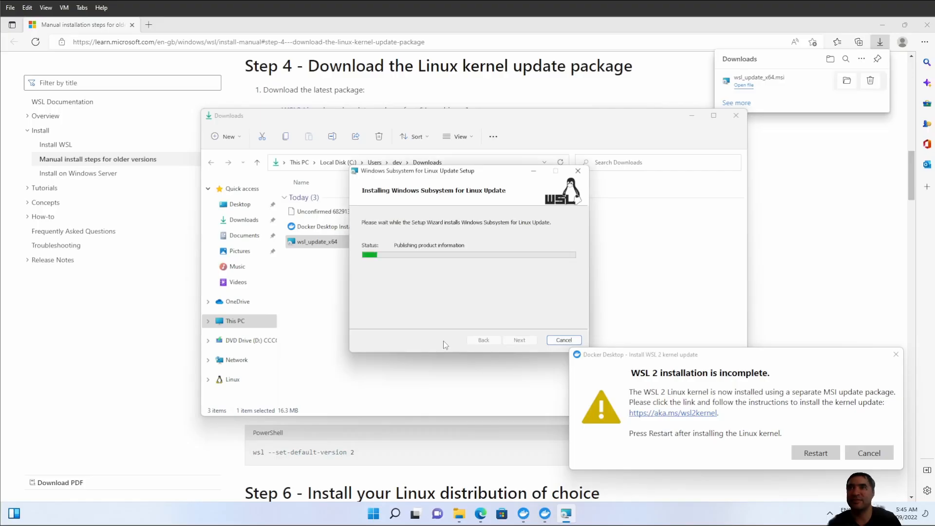
left_click(519, 341)
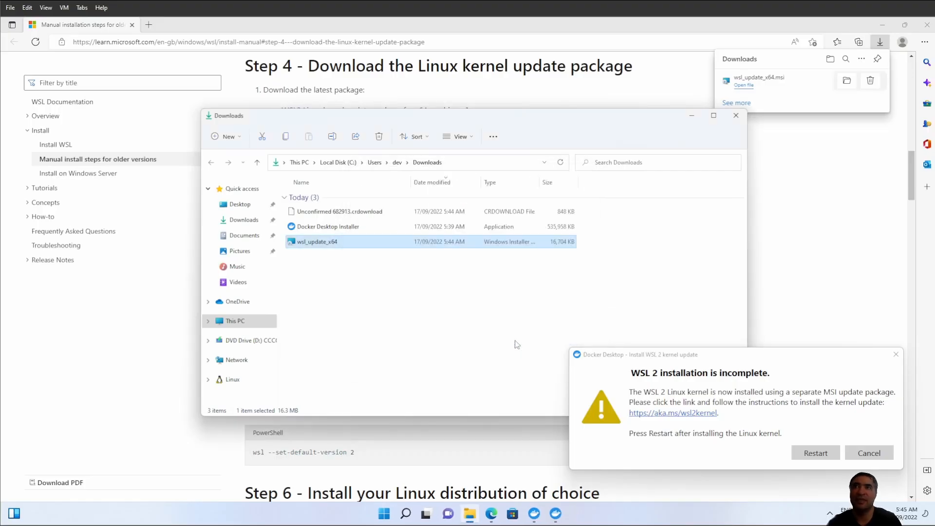
left_click(736, 117)
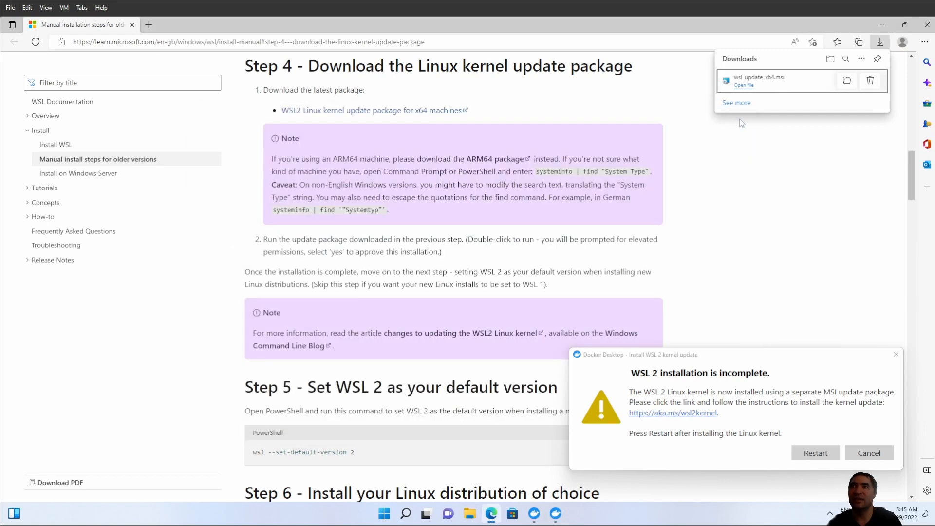
left_click(927, 25)
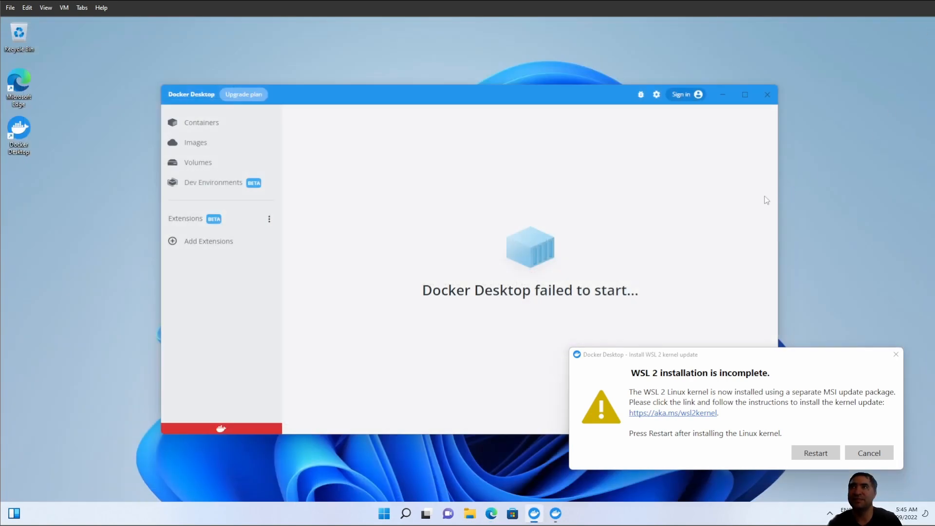
Restart Docker Desktop from the WSL 2 kernel update dialog and skip the getting-started tutorial.
left_click(816, 455)
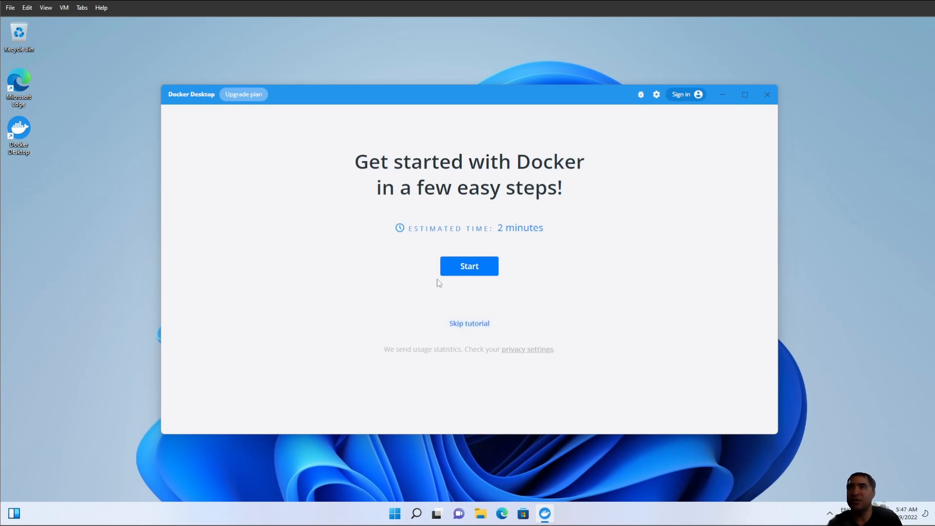
left_click(479, 275)
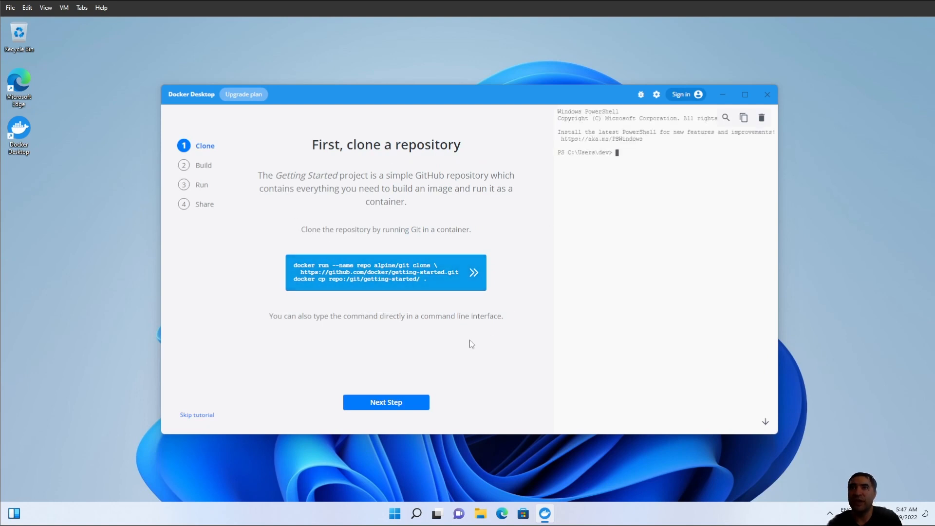
left_click(207, 416)
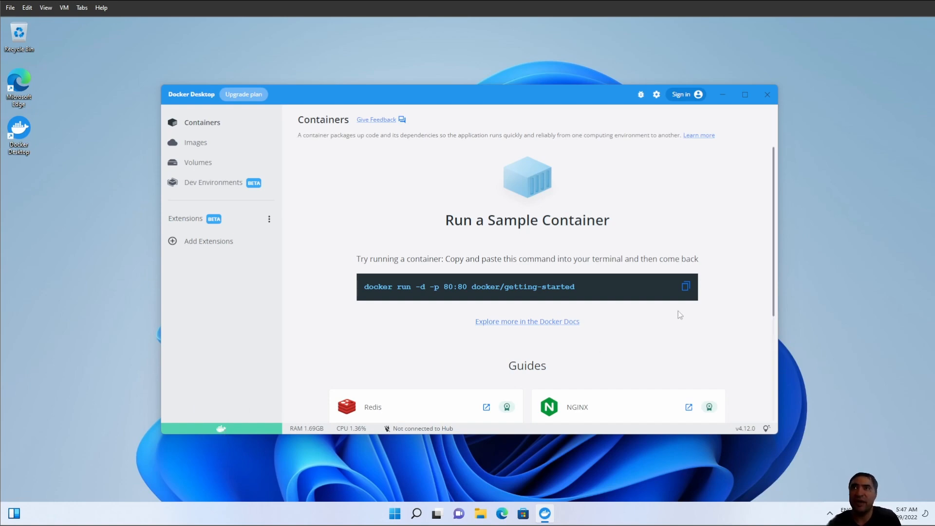
Copy the sample container command from Docker Desktop's Containers page and open Windows Terminal.
left_click(686, 287)
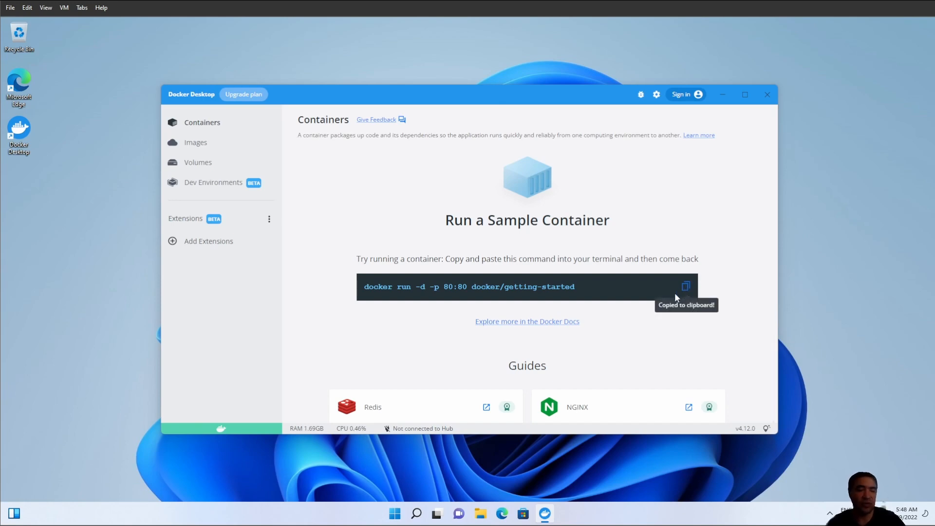
key("super")
type("term")
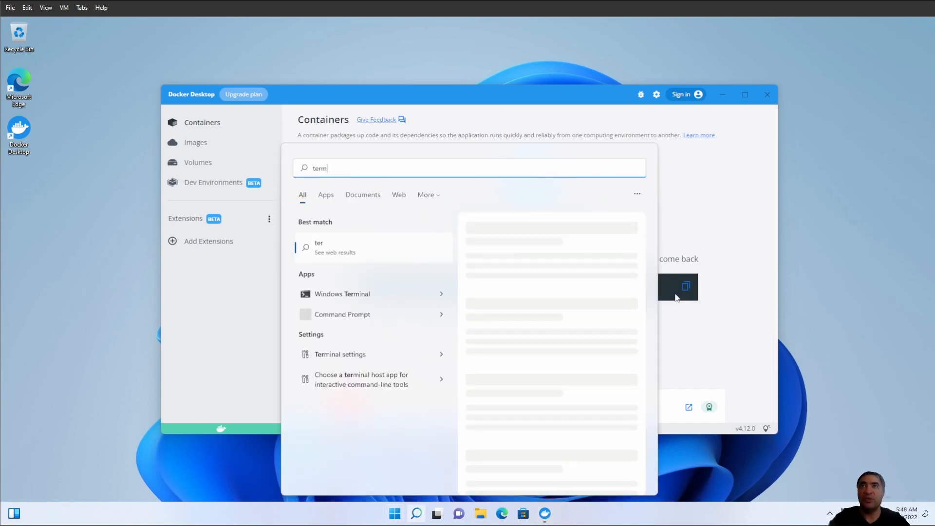
type("in")
key("Return")
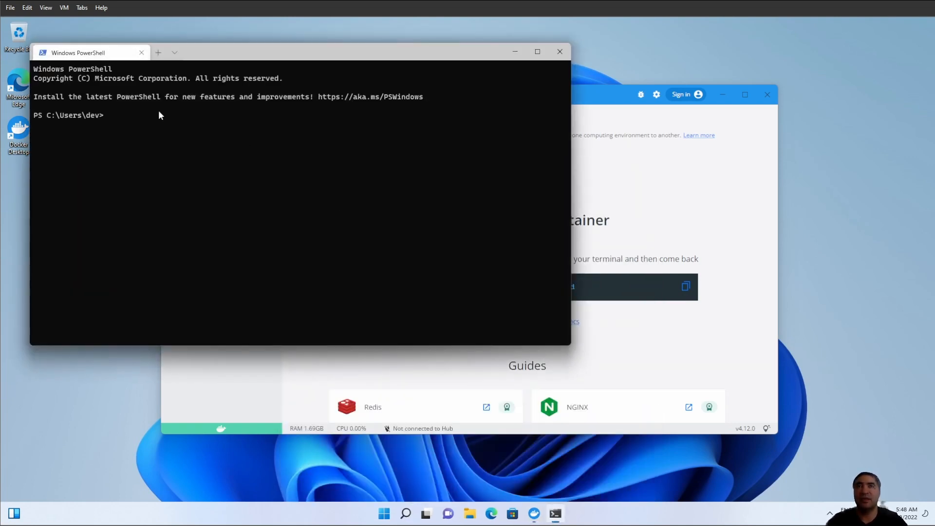
Run "docker run -d -p 80:80 docker/getting-started" in PowerShell and allow Docker Desktop Backend through the firewall on private and public networks.
key("ctrl+v")
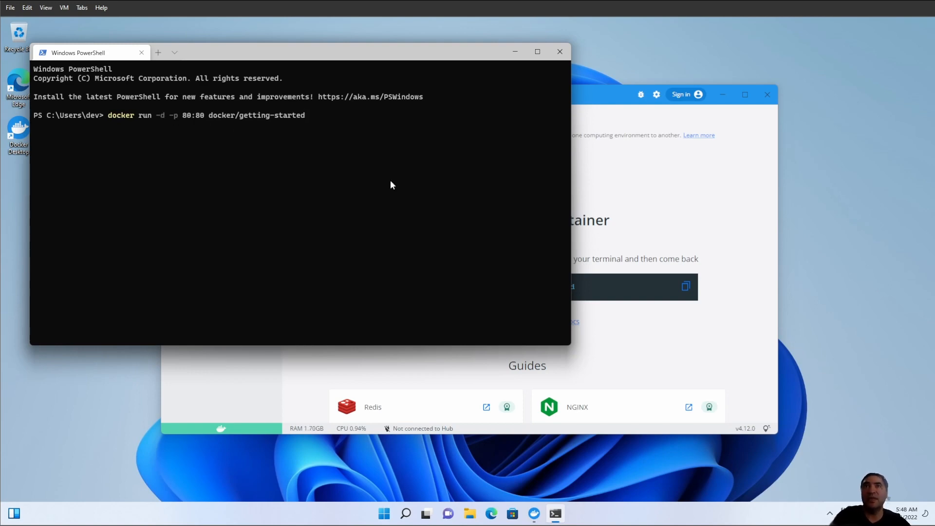
key("Return")
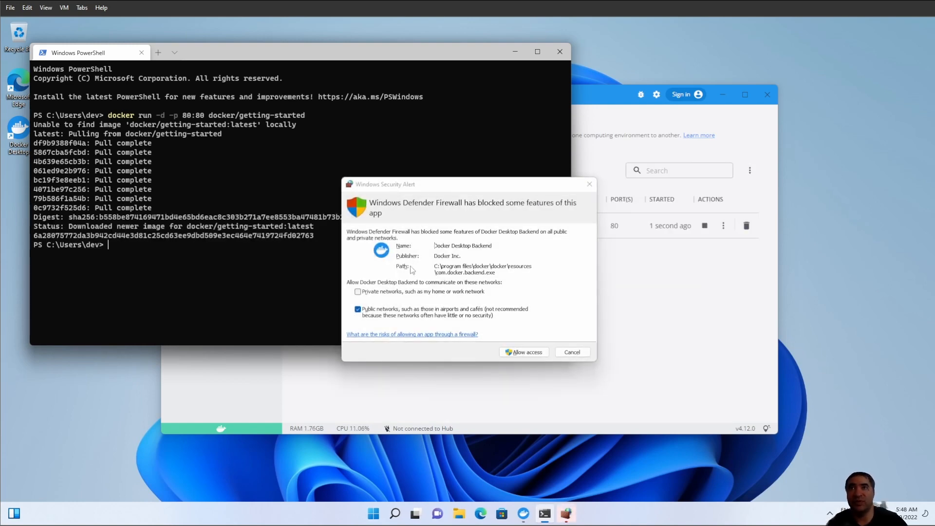
left_click(397, 294)
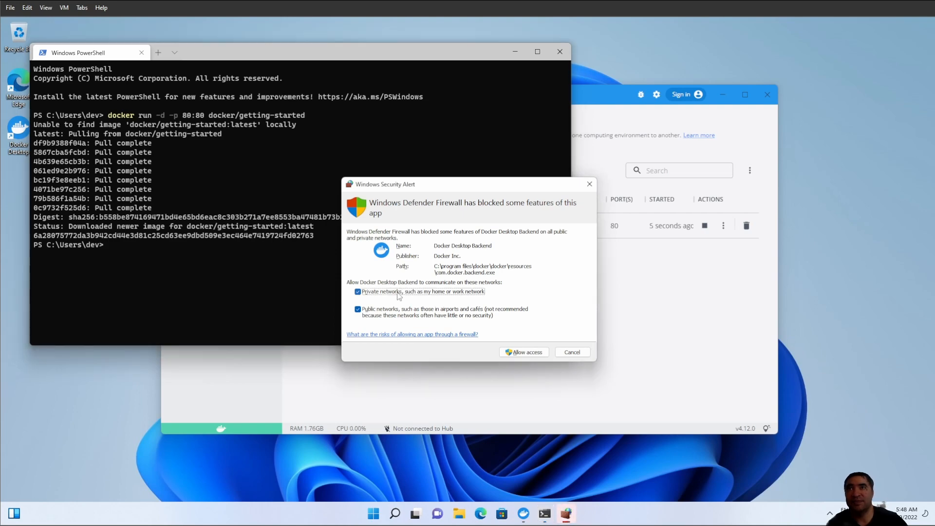
left_click(537, 353)
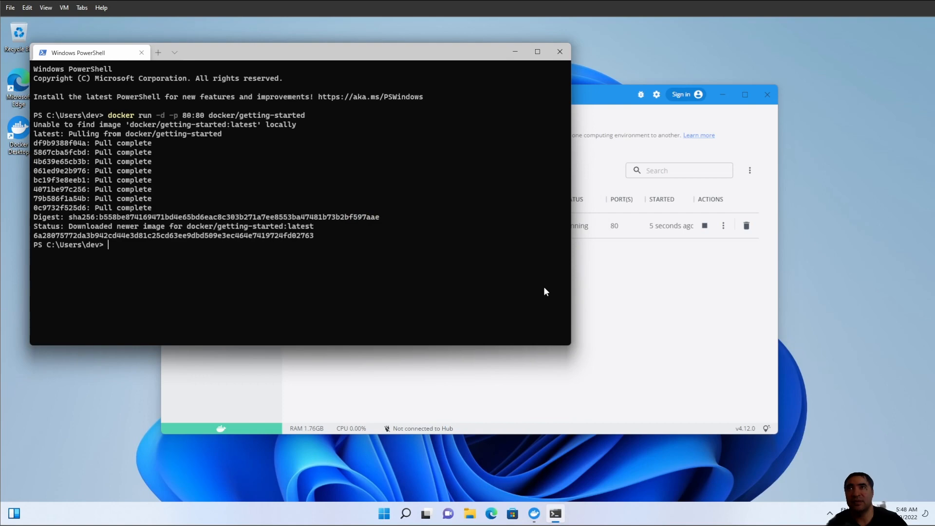
Open the docker/getting-started:latest image of the running container in Docker Desktop and inspect the ENTRYPOINT layer's command.
left_click(597, 309)
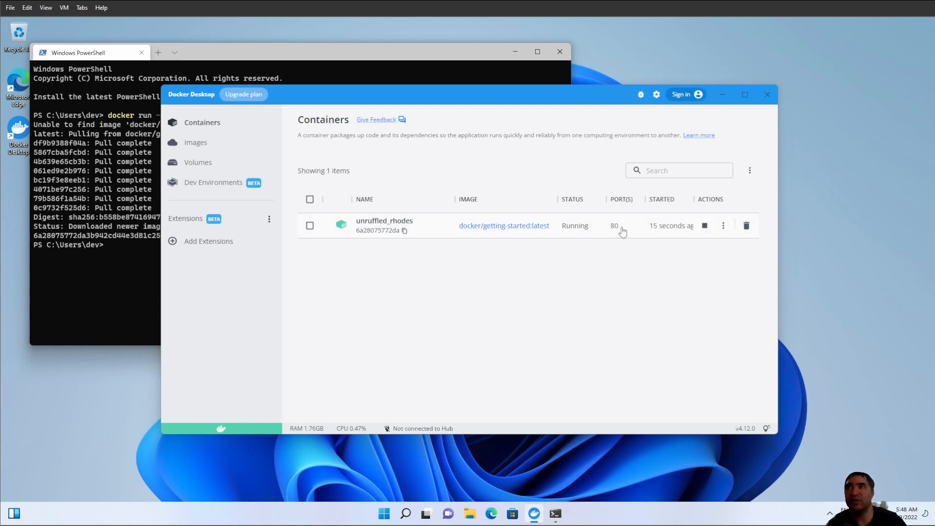
left_click(524, 230)
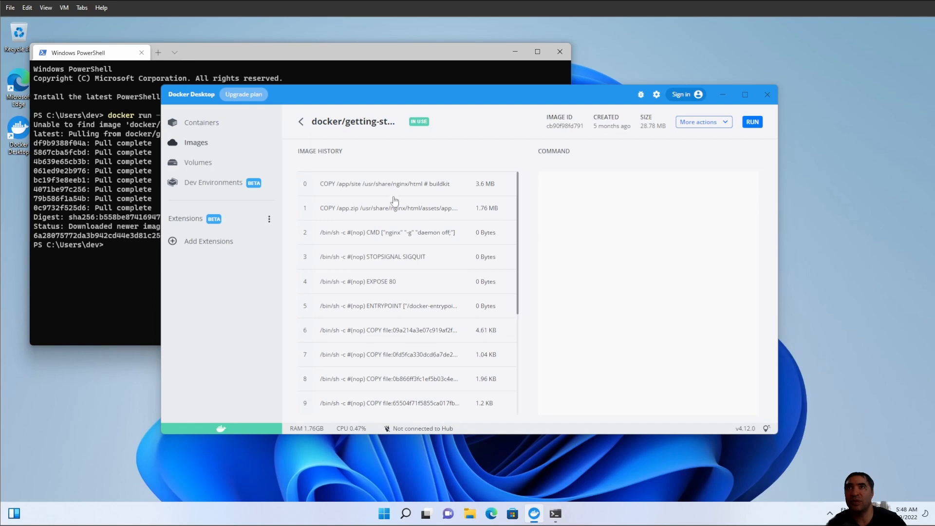
left_click(422, 311)
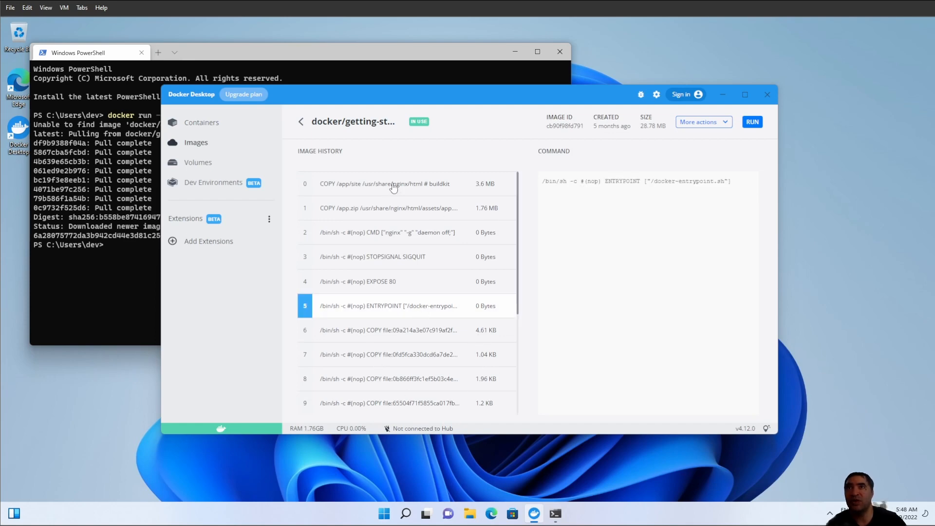
Leave the image details, view the logs of the running docker/getting-started container, and return to the container list.
left_click(301, 122)
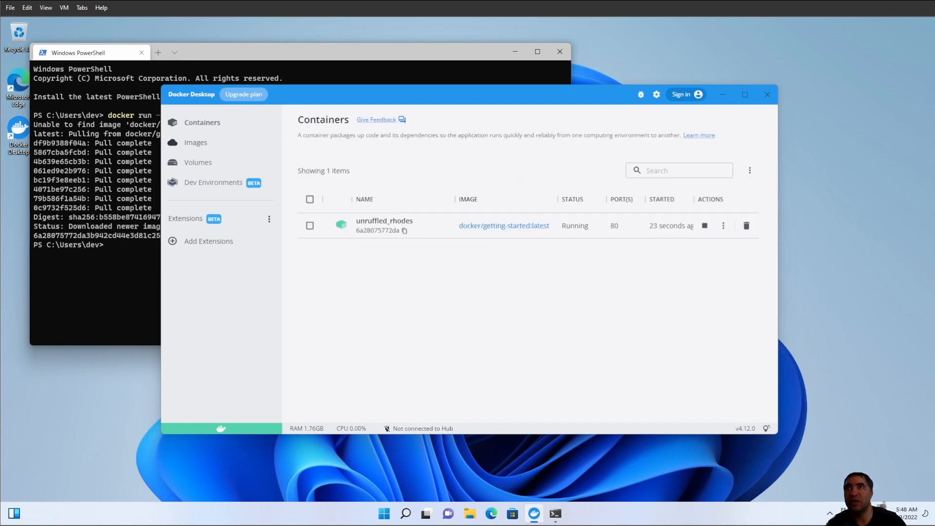
left_click(393, 225)
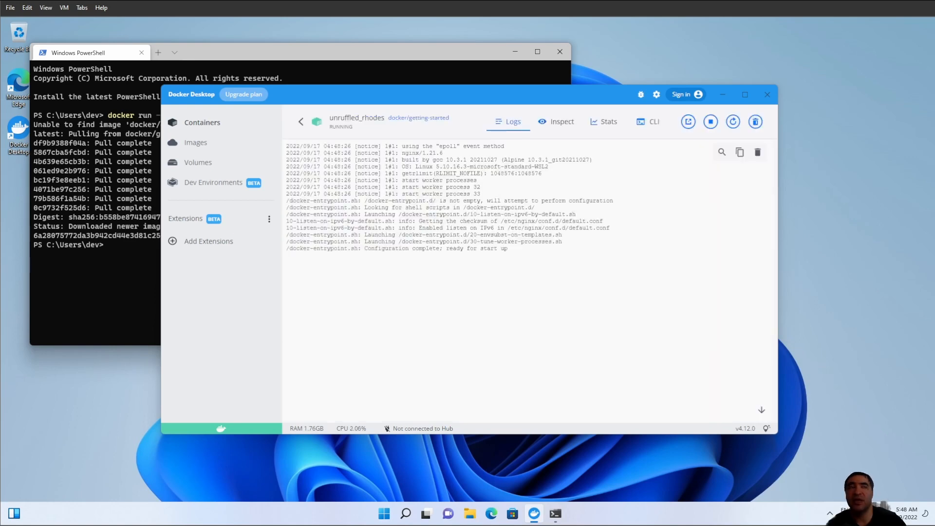
left_click(301, 122)
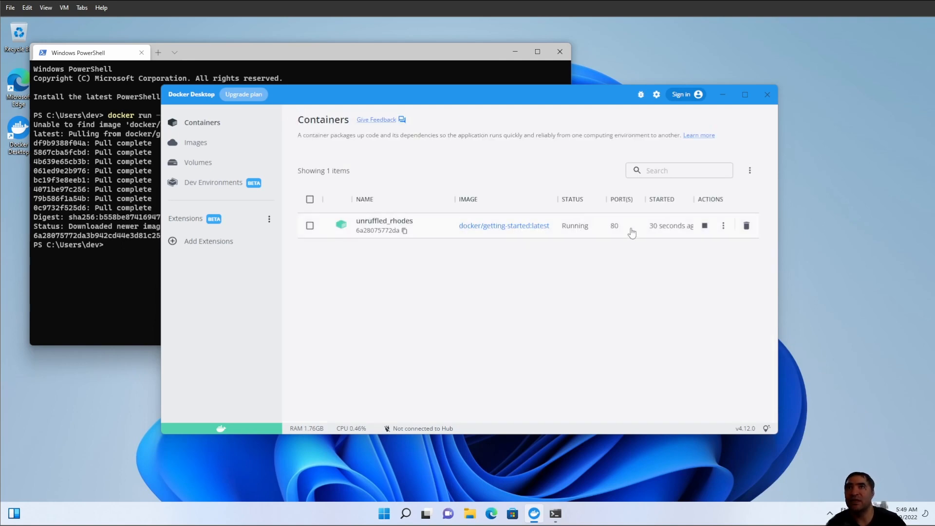
Open the running docker/getting-started container in the browser and look through its Getting Started tutorial page.
left_click(724, 226)
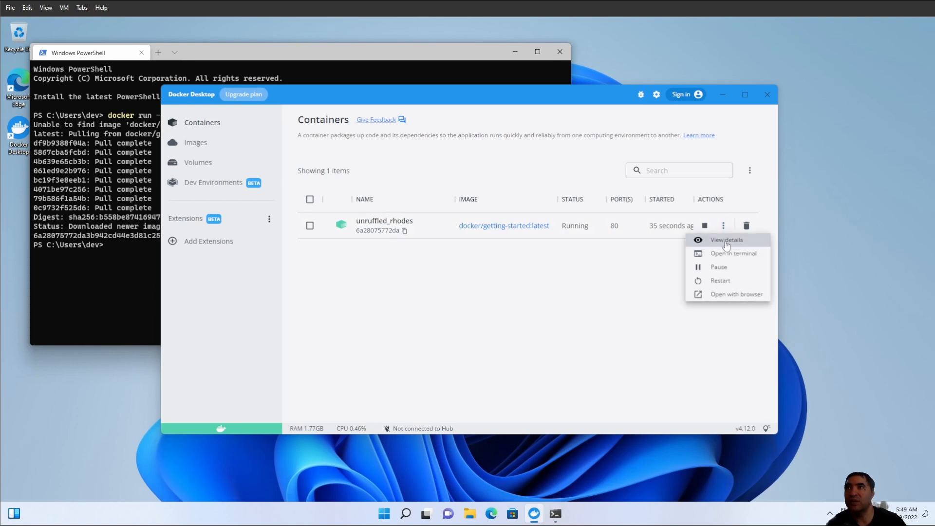
left_click(698, 296)
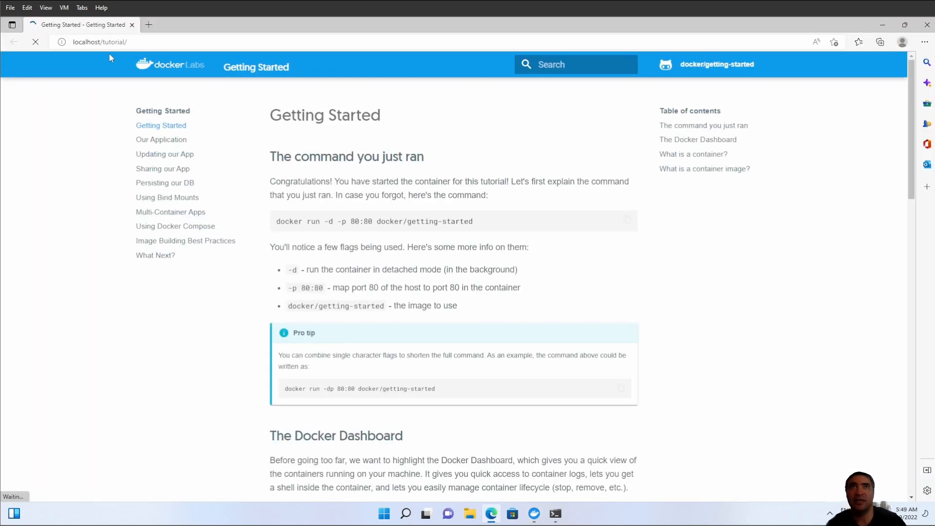
scroll(413, 298, "down", 7)
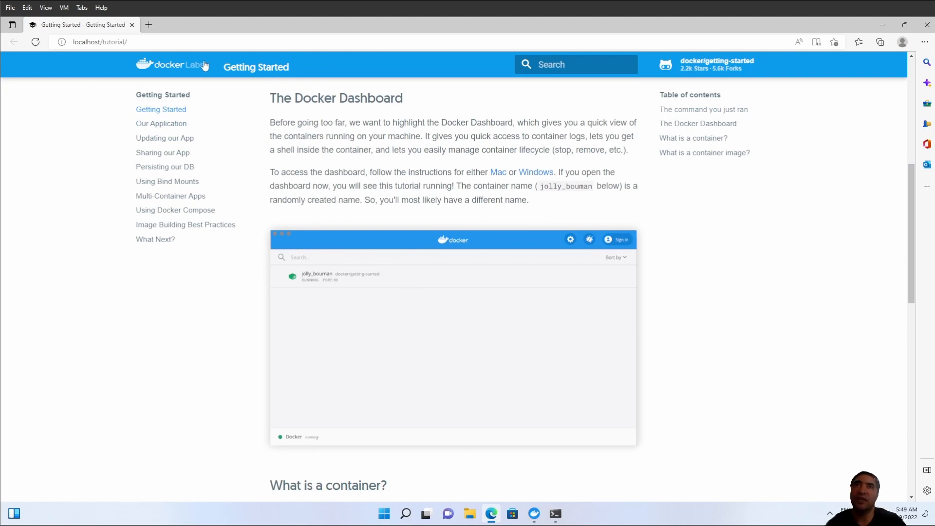
scroll(505, 363, "up", 7)
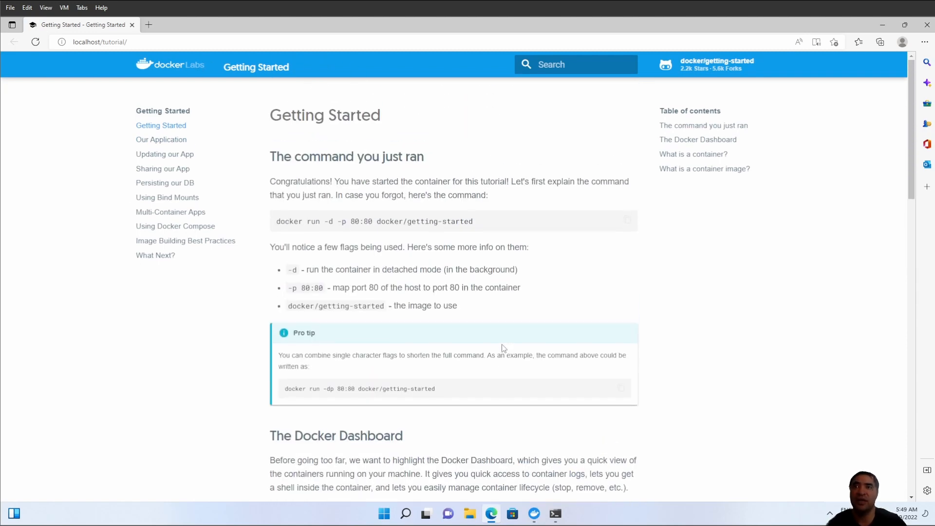
Switch back to Docker Desktop and delete the running docker/getting-started container, confirming the deletion.
left_click(535, 514)
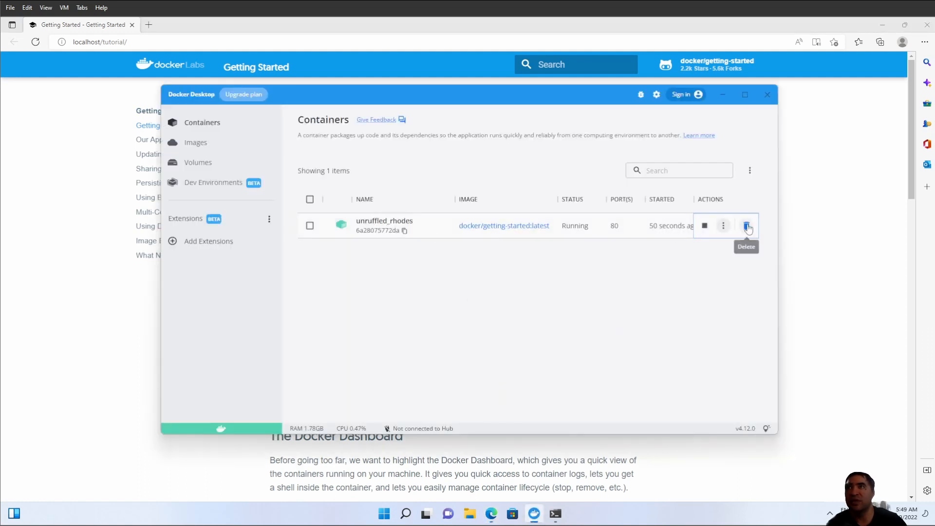
left_click(198, 143)
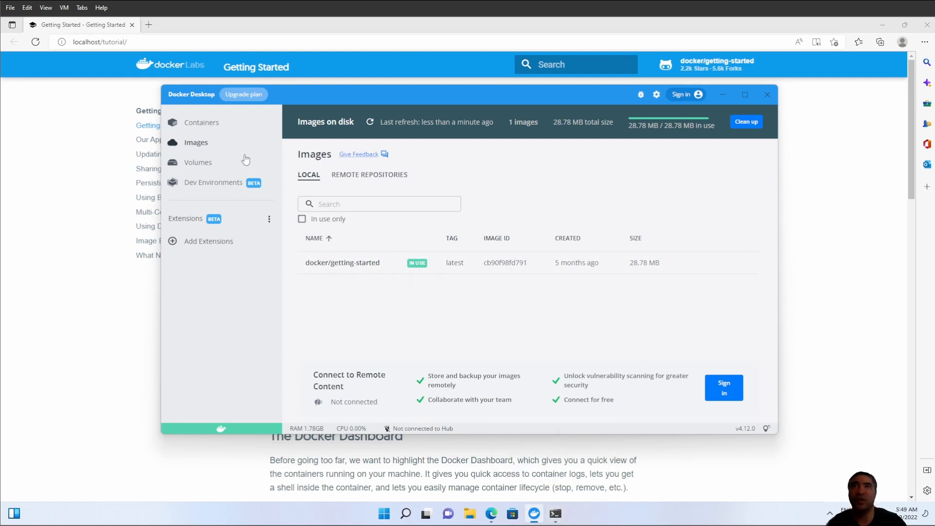
left_click(210, 126)
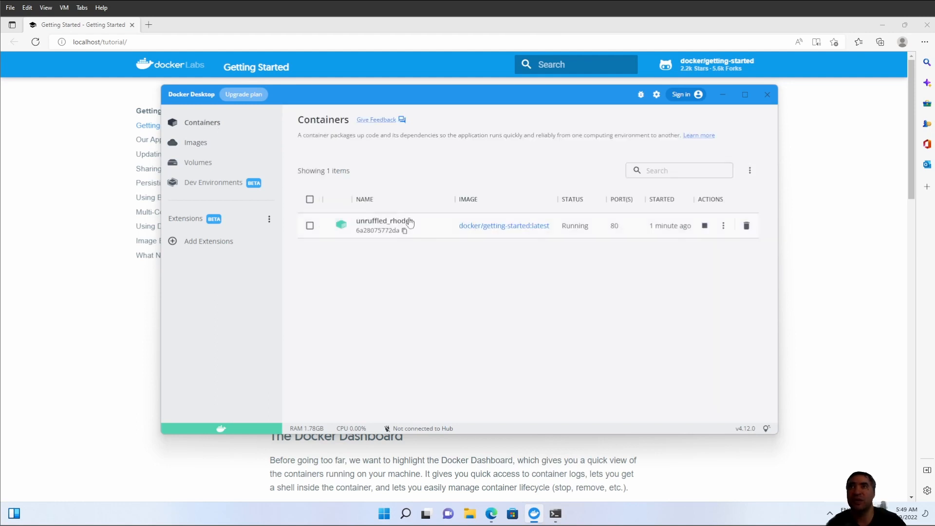
left_click(747, 226)
left_click(605, 290)
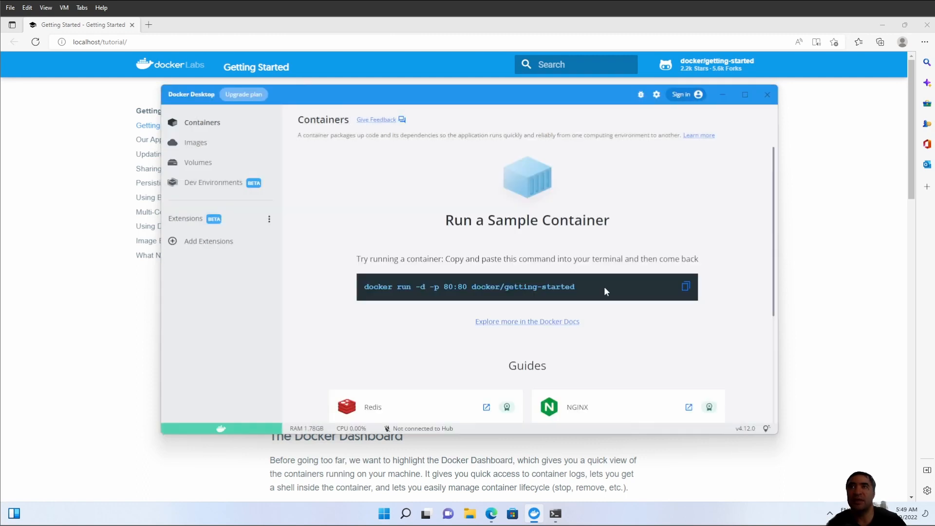
Remove the docker/getting-started image from the local images and confirm the removal.
left_click(191, 144)
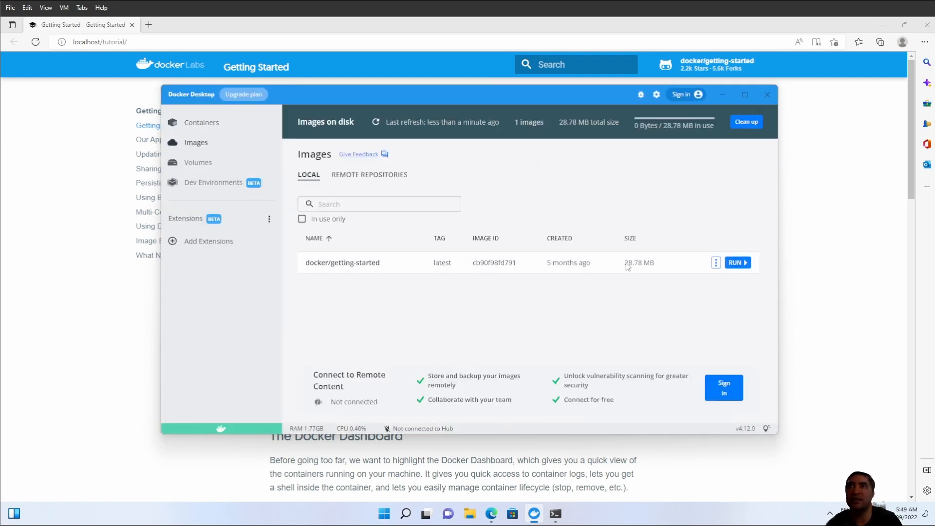
left_click(717, 263)
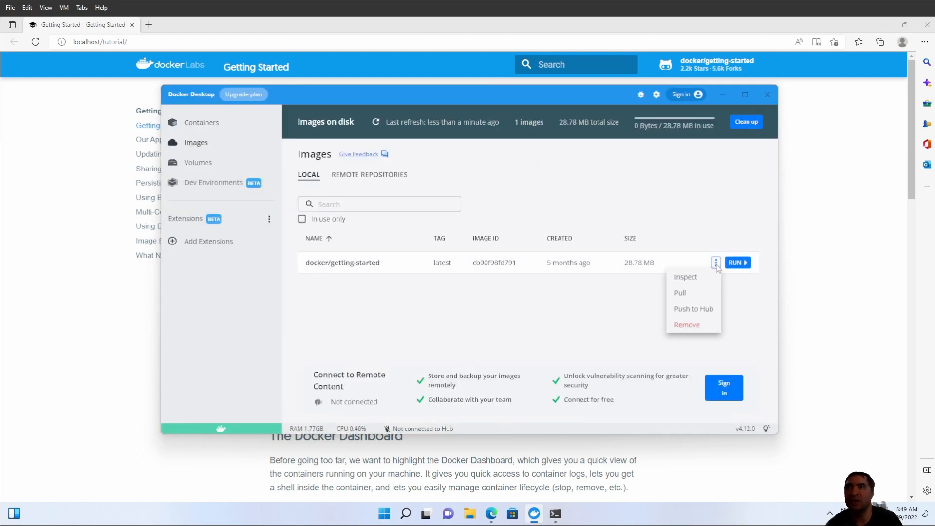
left_click(689, 325)
left_click(555, 286)
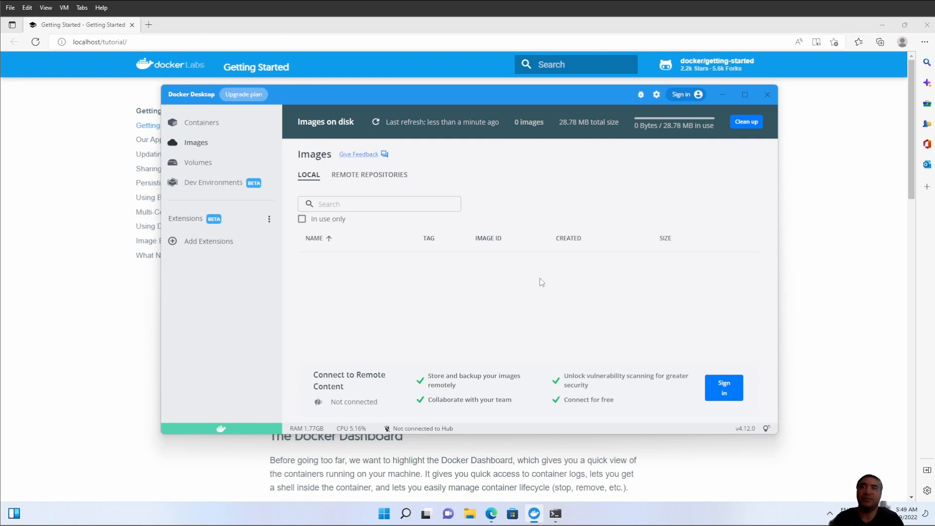
Switch to Windows Terminal and list the running containers with "docker ps".
left_click(555, 514)
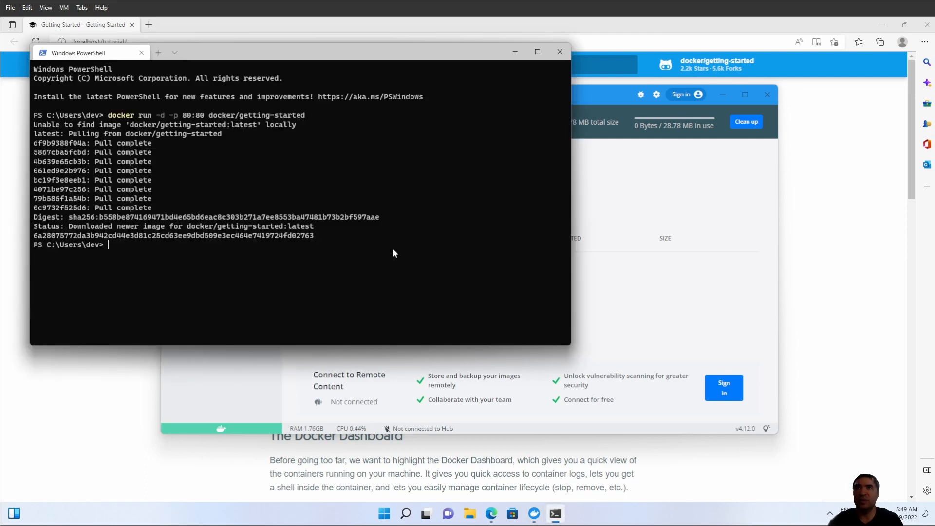
type("docker ")
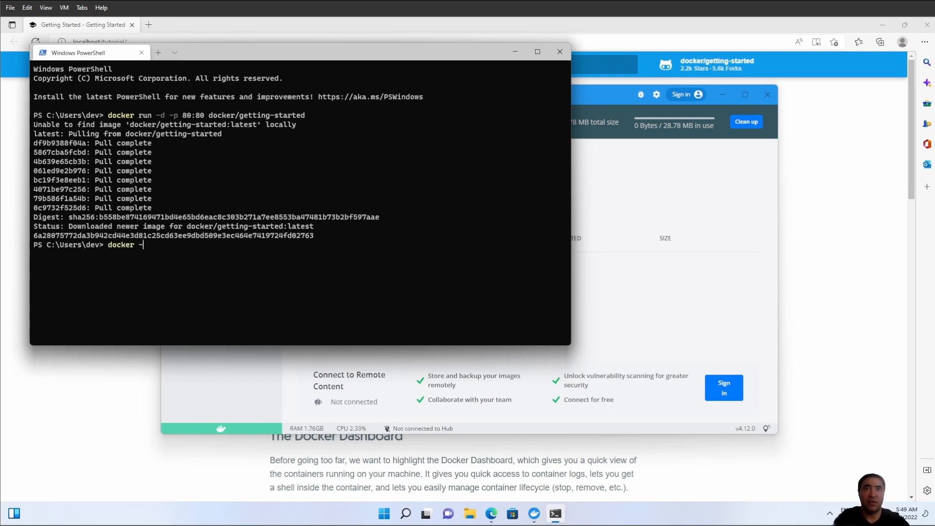
type("p")
key("BackSpace")
type("ps")
key("Return")
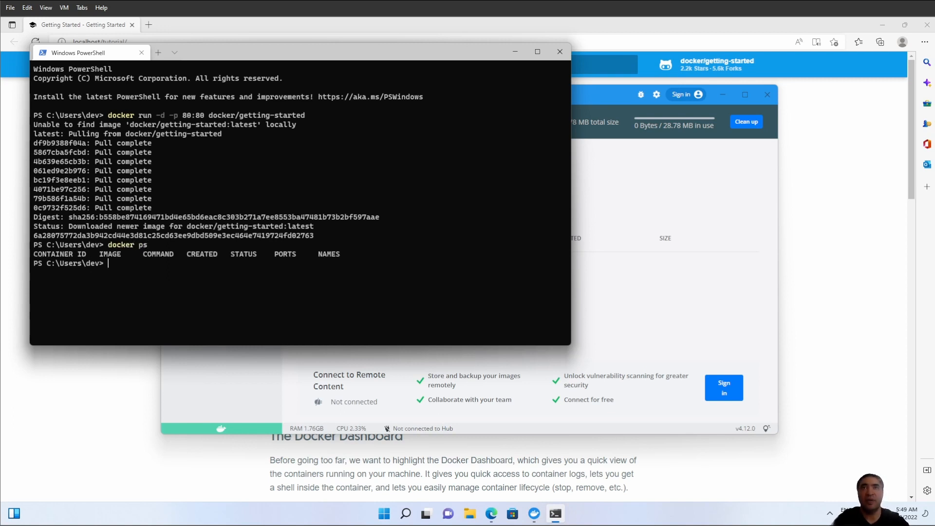
Show the Docker command reference with "docker --help" and close the terminal window.
type("docker --help")
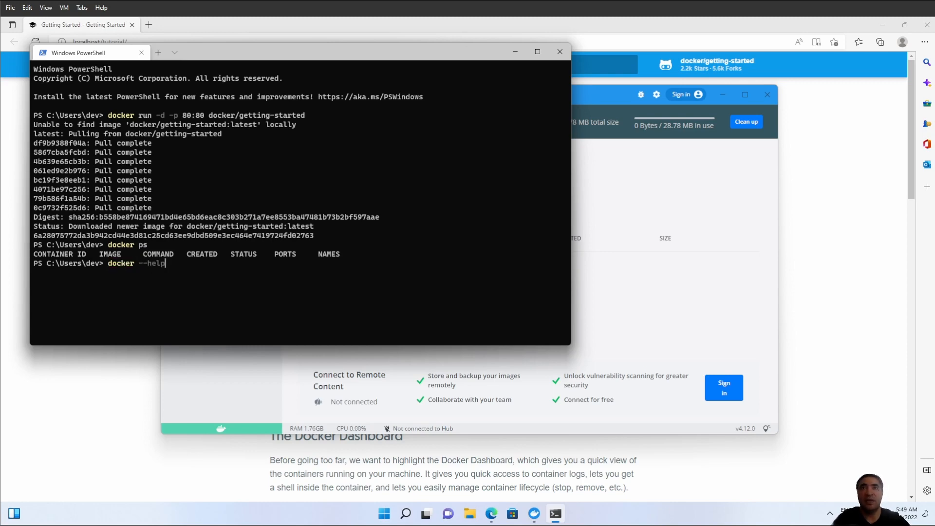
key("Return")
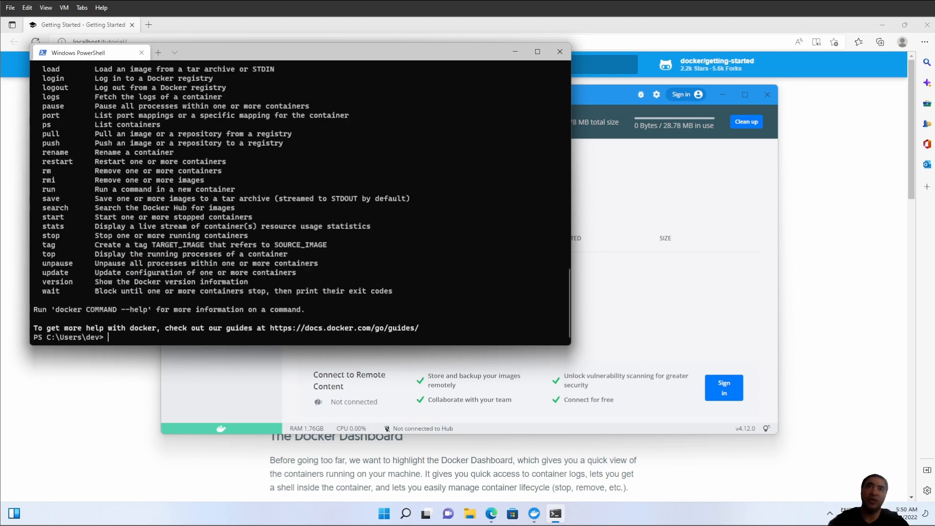
left_click(560, 52)
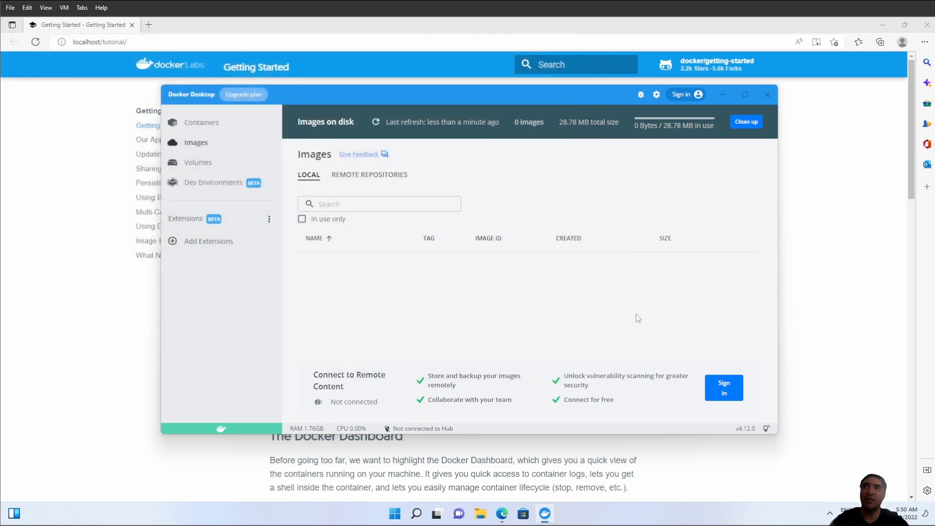